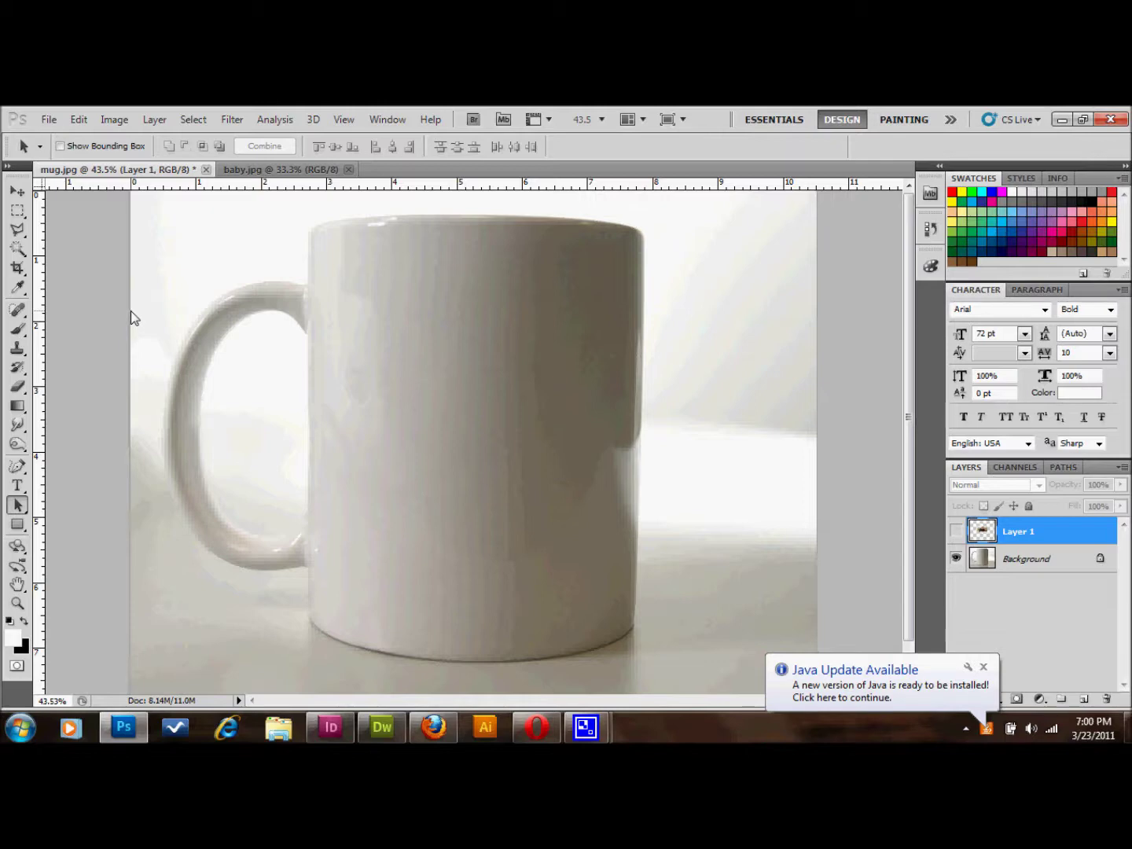
# Dismiss the Java update notification and make Layer 1 with the baby photo visible over the mug
pyautogui.click(983, 668)
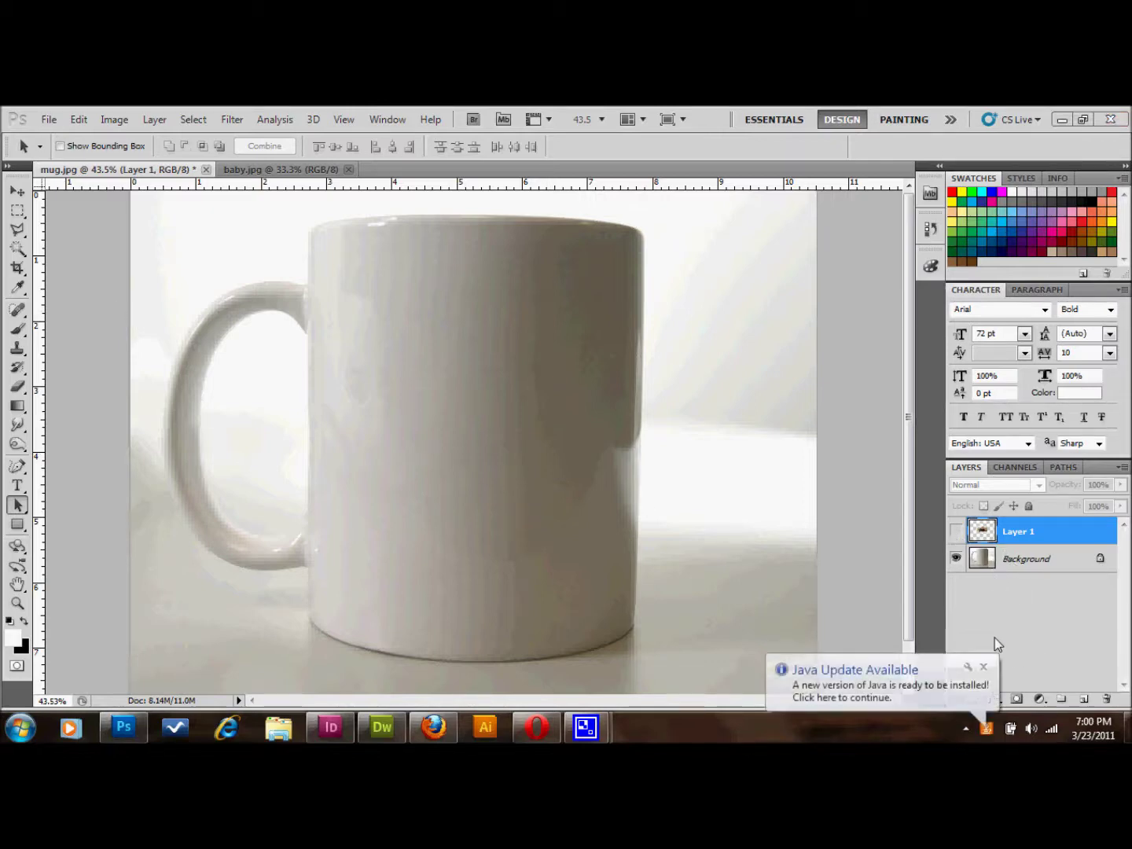
pyautogui.click(983, 668)
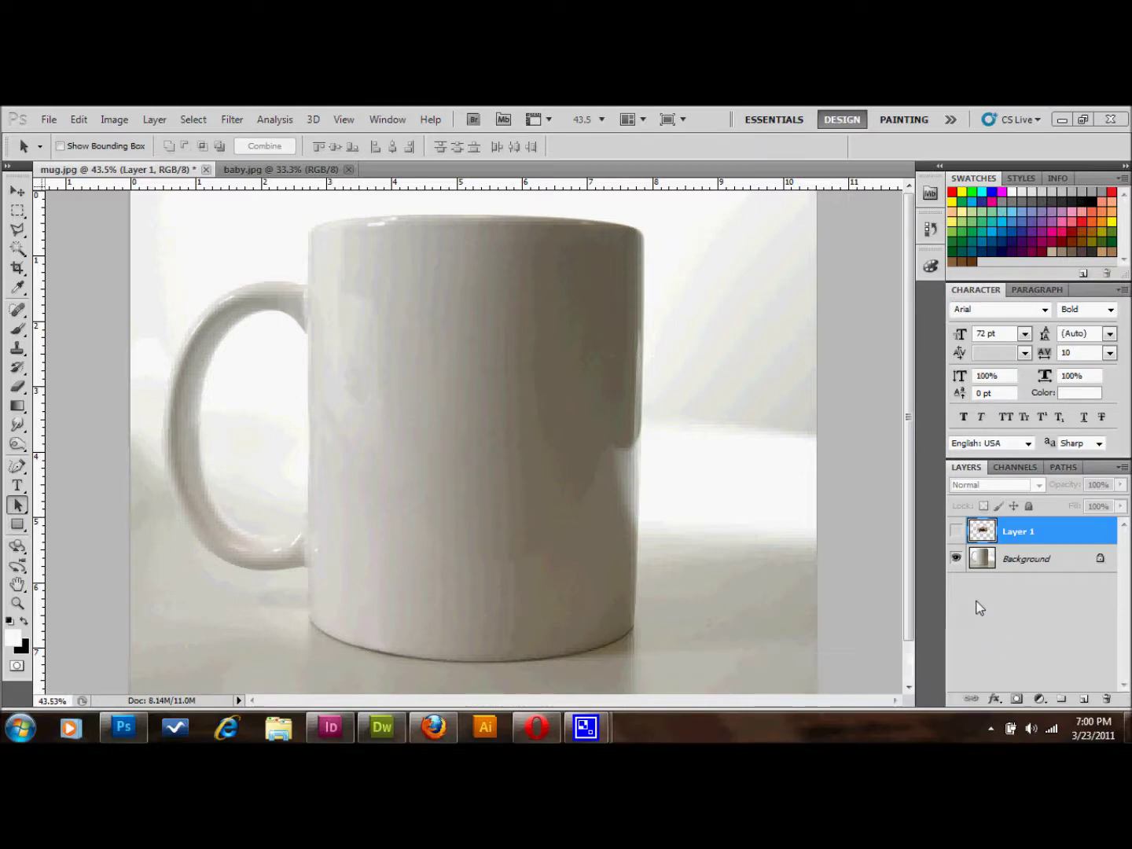
pyautogui.click(956, 532)
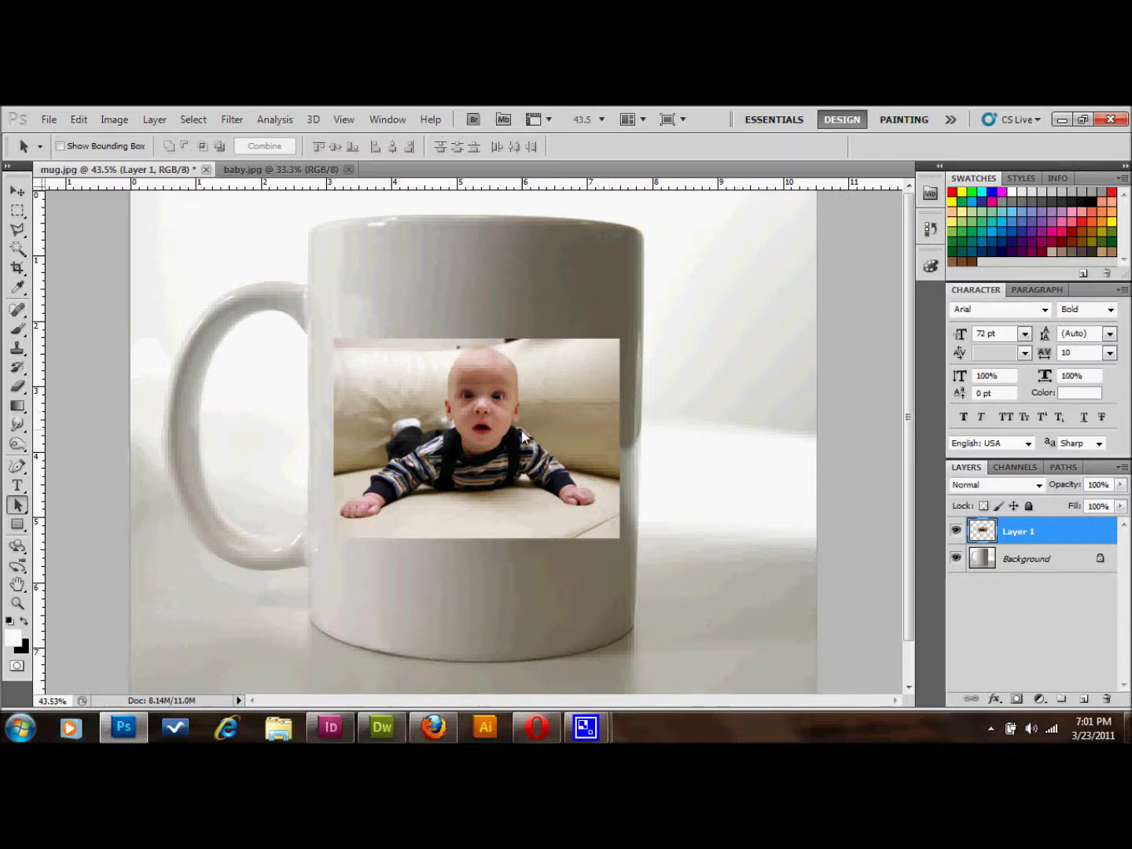
# Nudge the baby photo slightly on the front of the mug with the Move tool
pyautogui.click(17, 191)
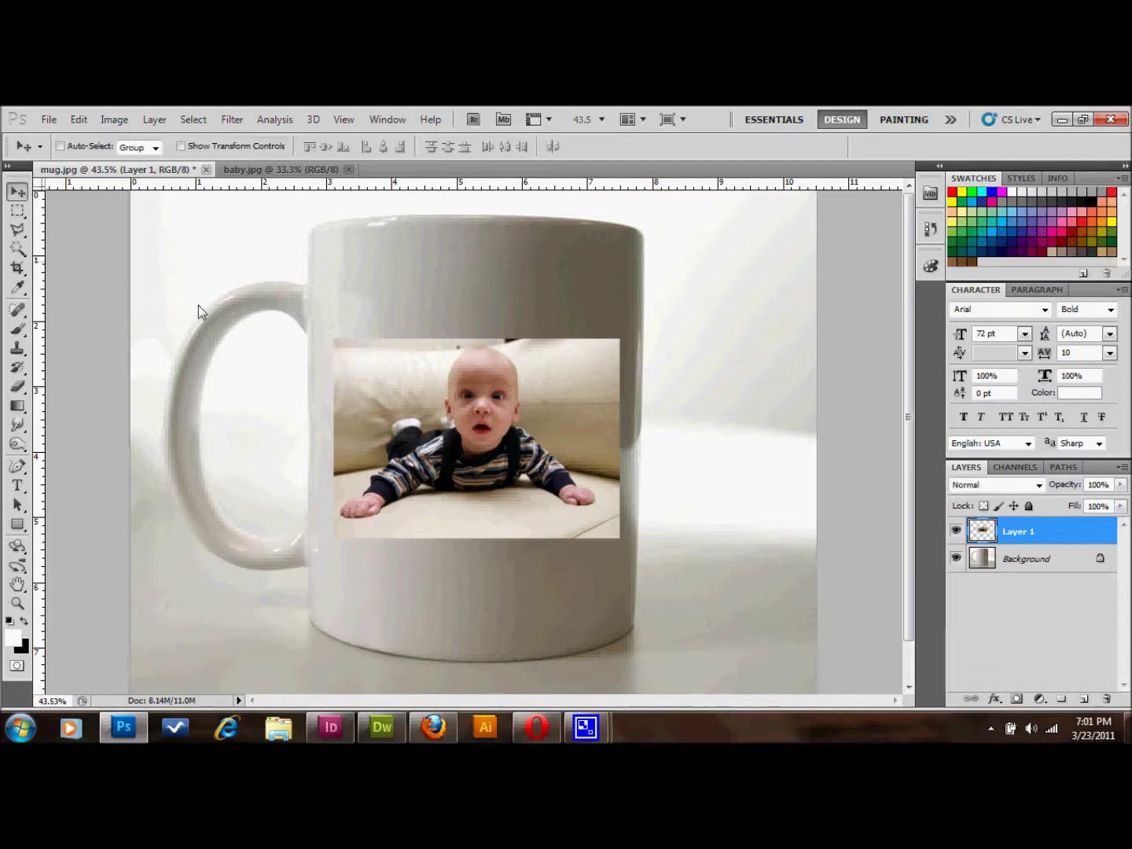
pyautogui.moveTo(463, 452)
pyautogui.mouseDown()
pyautogui.moveTo(471, 406)
pyautogui.moveTo(454, 446)
pyautogui.moveTo(466, 448)
pyautogui.mouseUp()
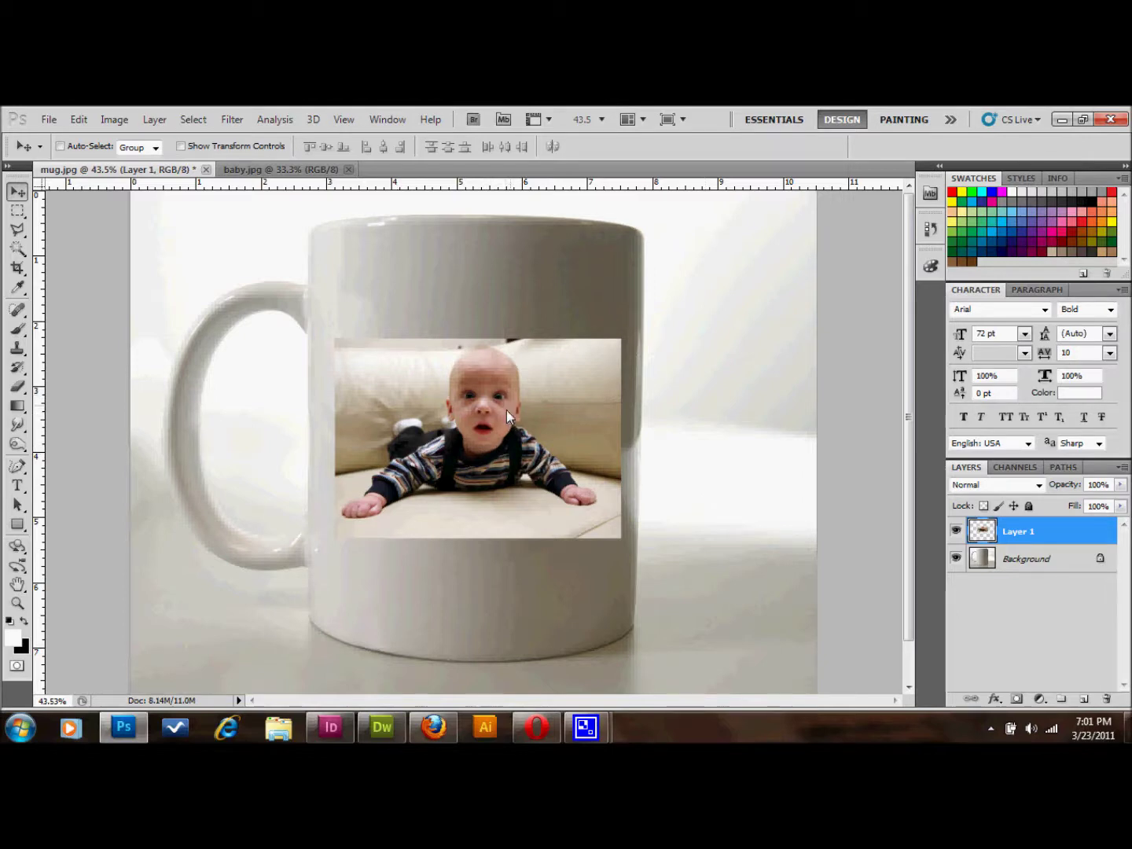
# Float the baby.jpg document, copy its Background layer into mug.jpg, and close baby.jpg
pyautogui.click(277, 169)
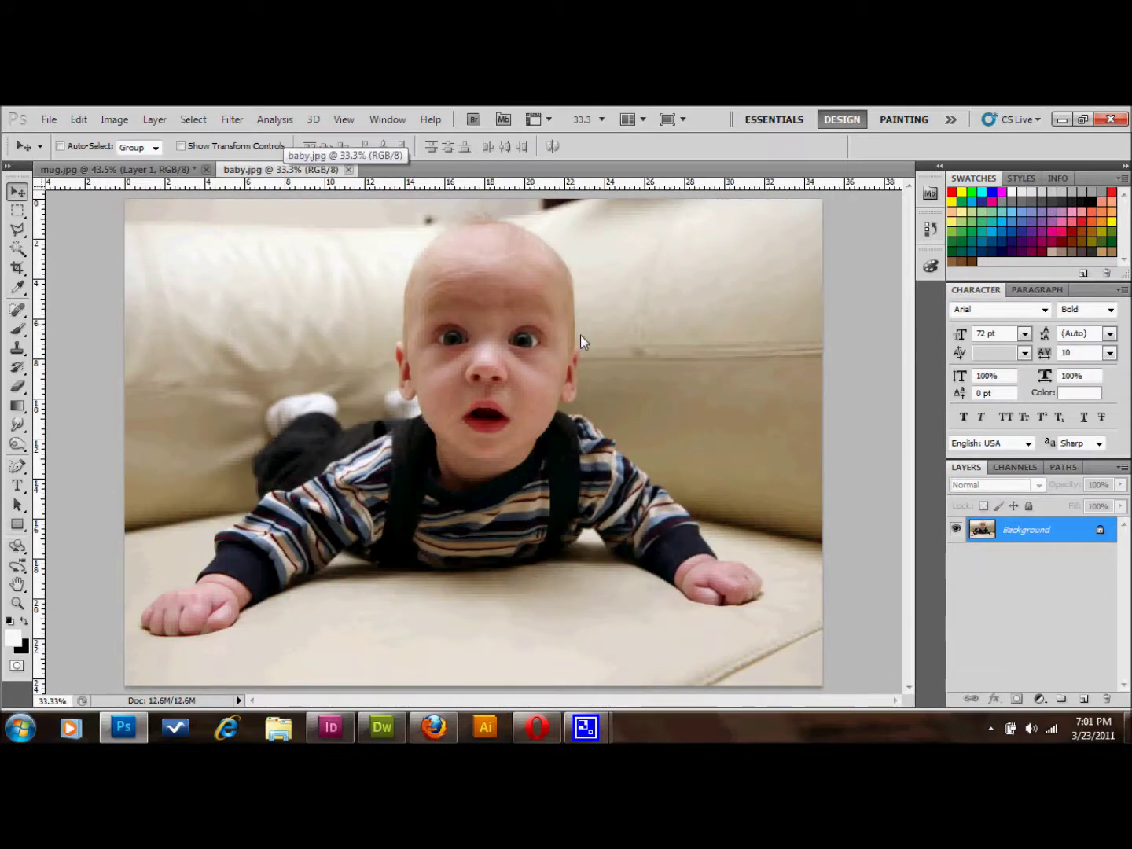
pyautogui.moveTo(279, 170); pyautogui.dragTo(307, 217)
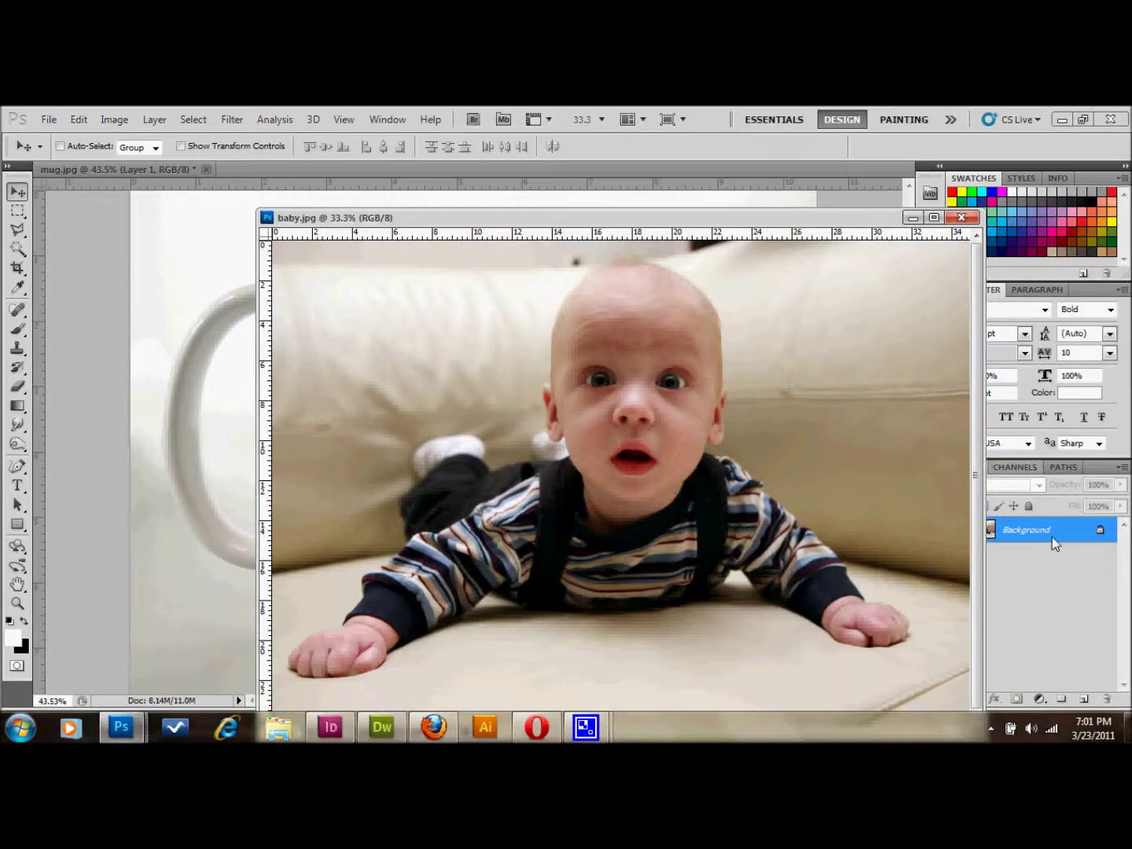
pyautogui.moveTo(1054, 534); pyautogui.dragTo(236, 413)
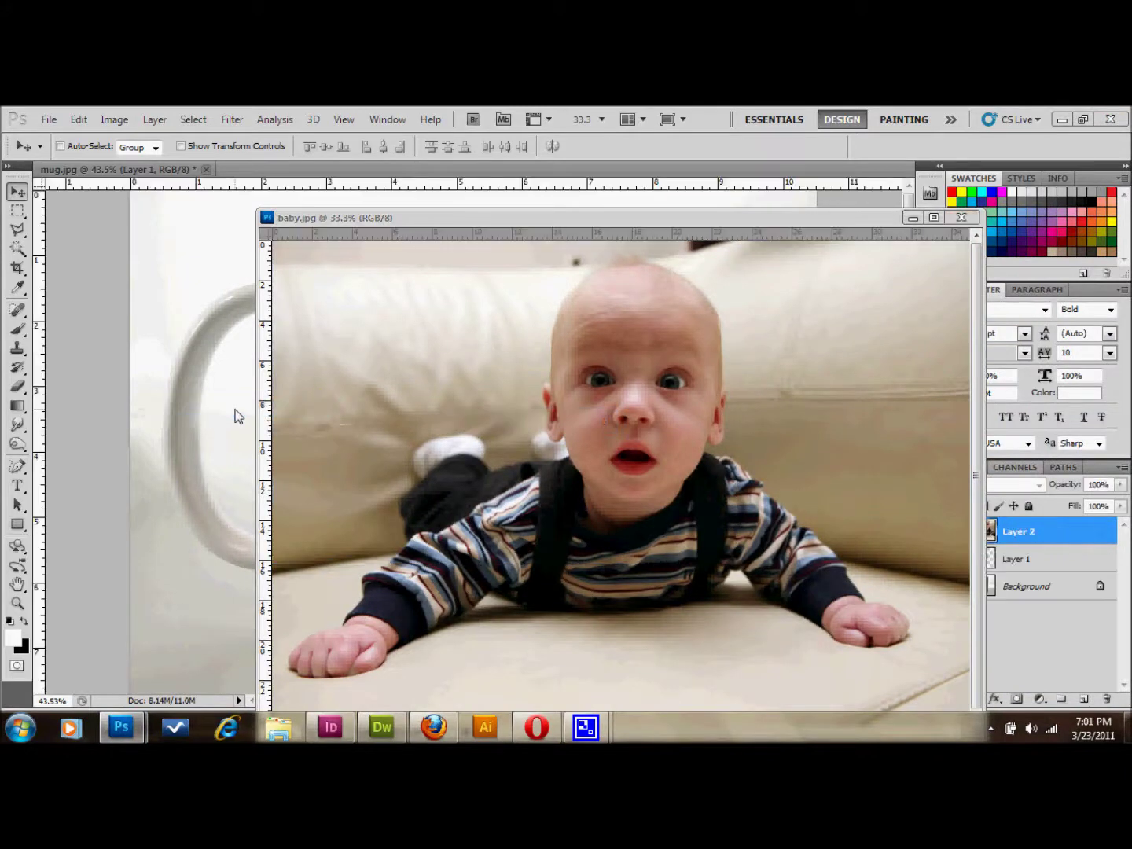
pyautogui.click(960, 218)
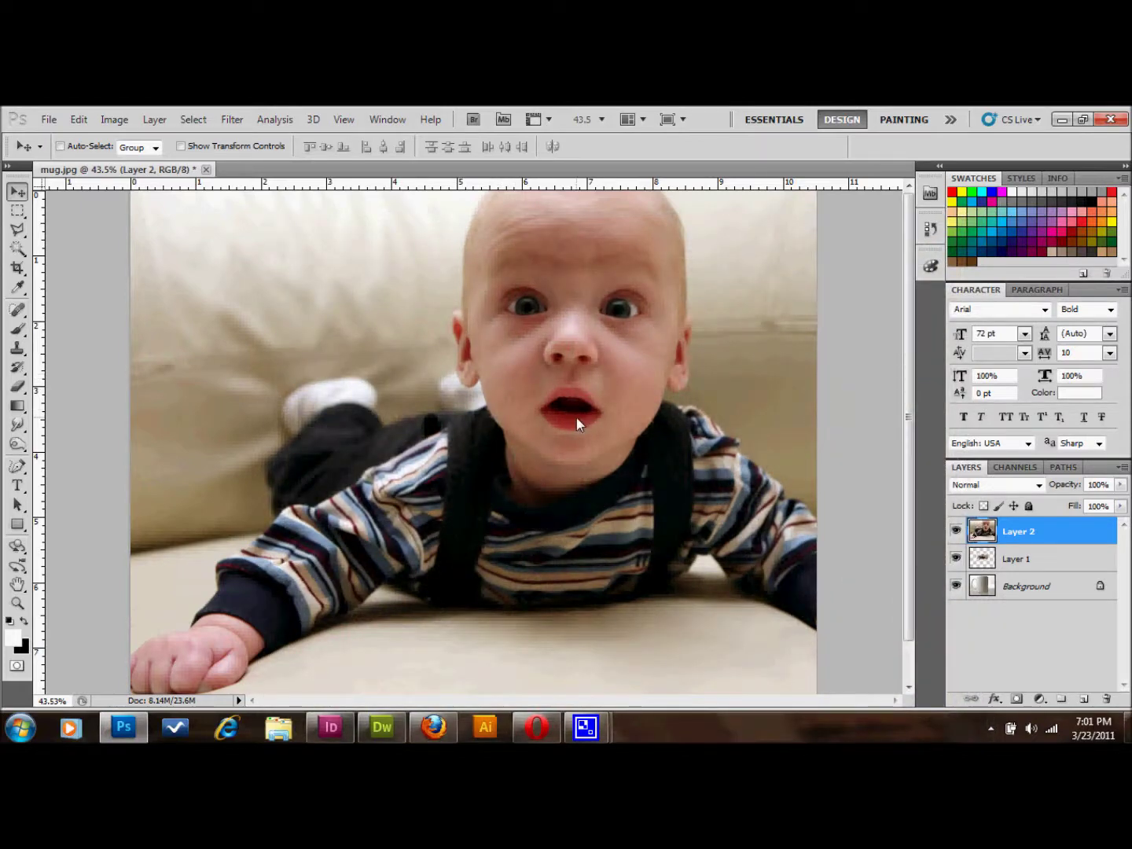
# Scale the copied photo on Layer 2 down proportionally to about 52.5% and delete that layer
pyautogui.hotkey('ctrl', 't')
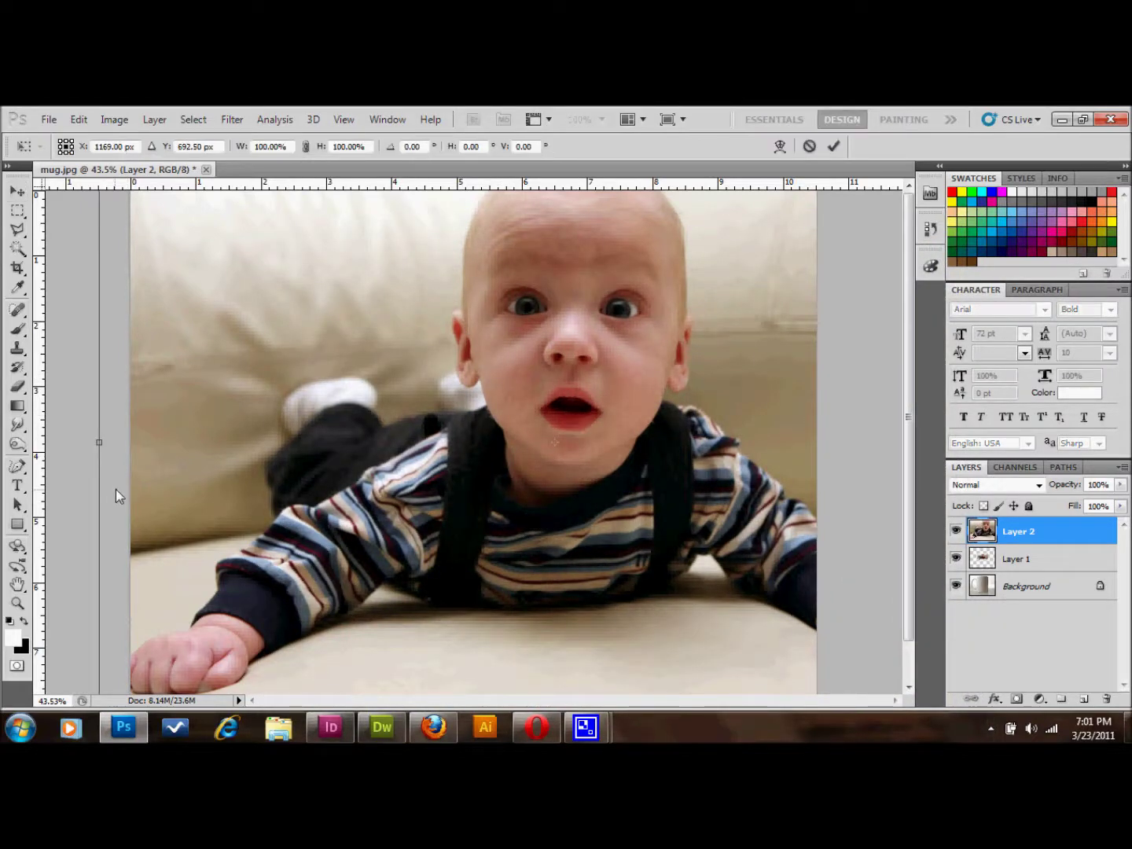
pyautogui.moveTo(114, 491); pyautogui.dragTo(117, 484)
pyautogui.hotkey('ctrl', '-')
pyautogui.hotkey('ctrl', '-')
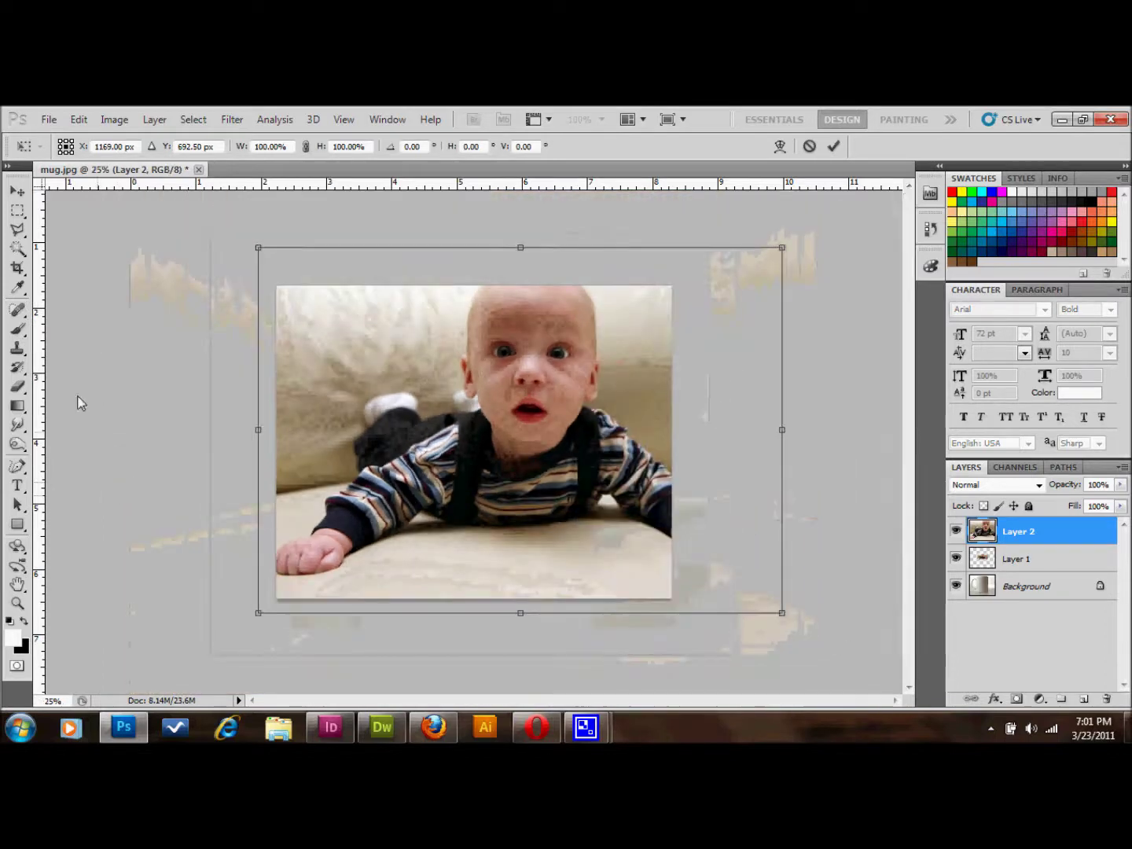
pyautogui.moveTo(258, 245); pyautogui.dragTo(507, 422)
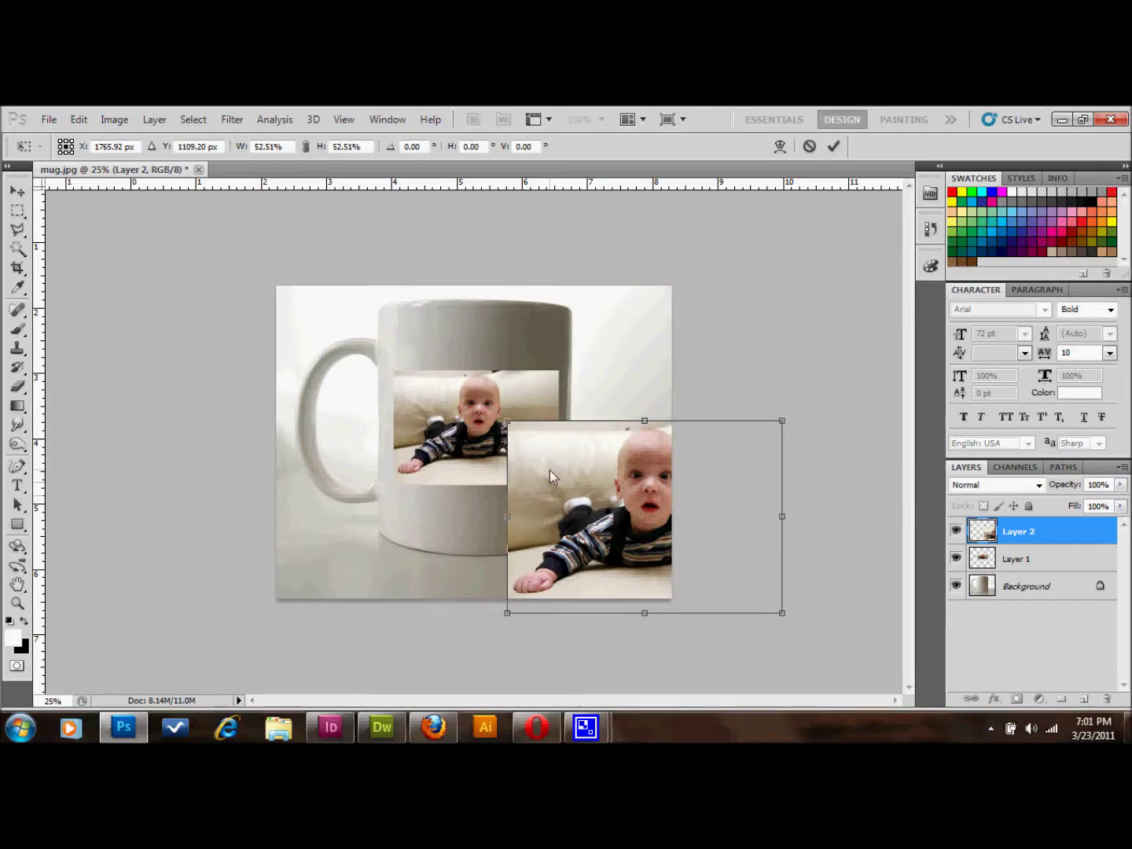
pyautogui.press('Return')
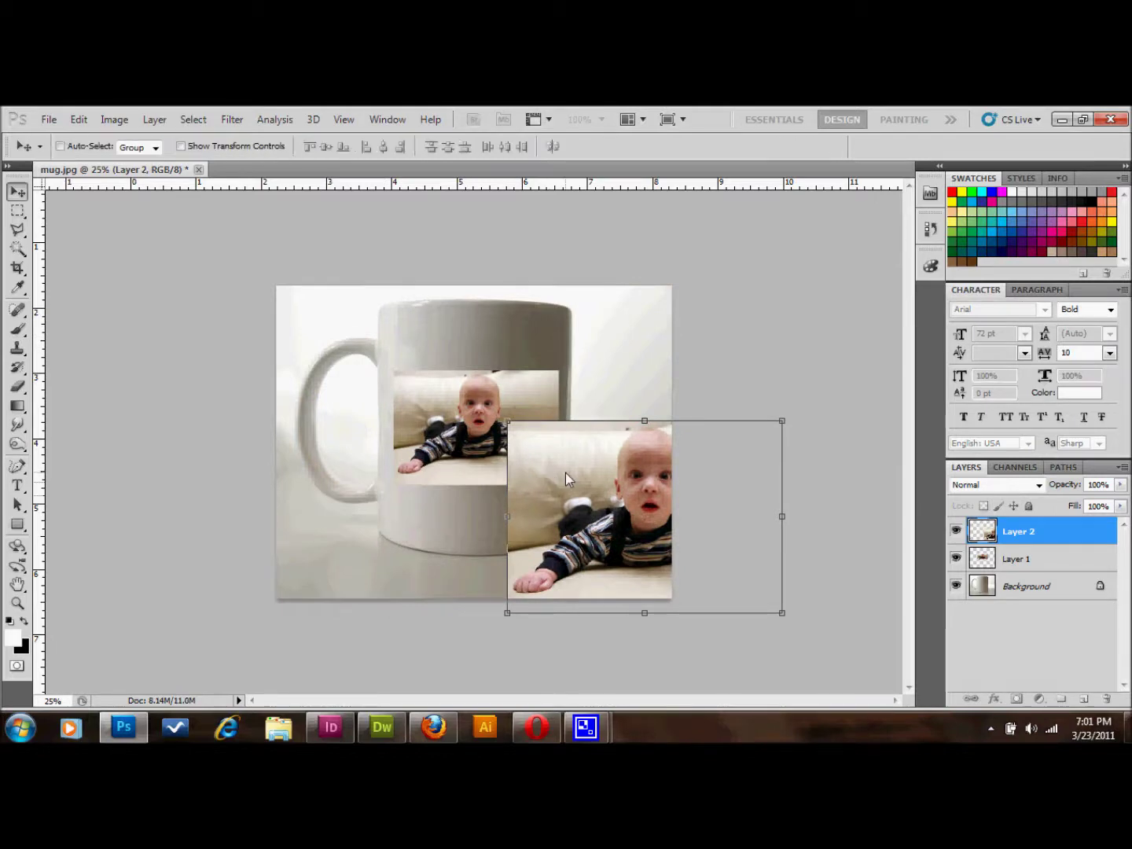
pyautogui.moveTo(1065, 534); pyautogui.dragTo(1107, 698)
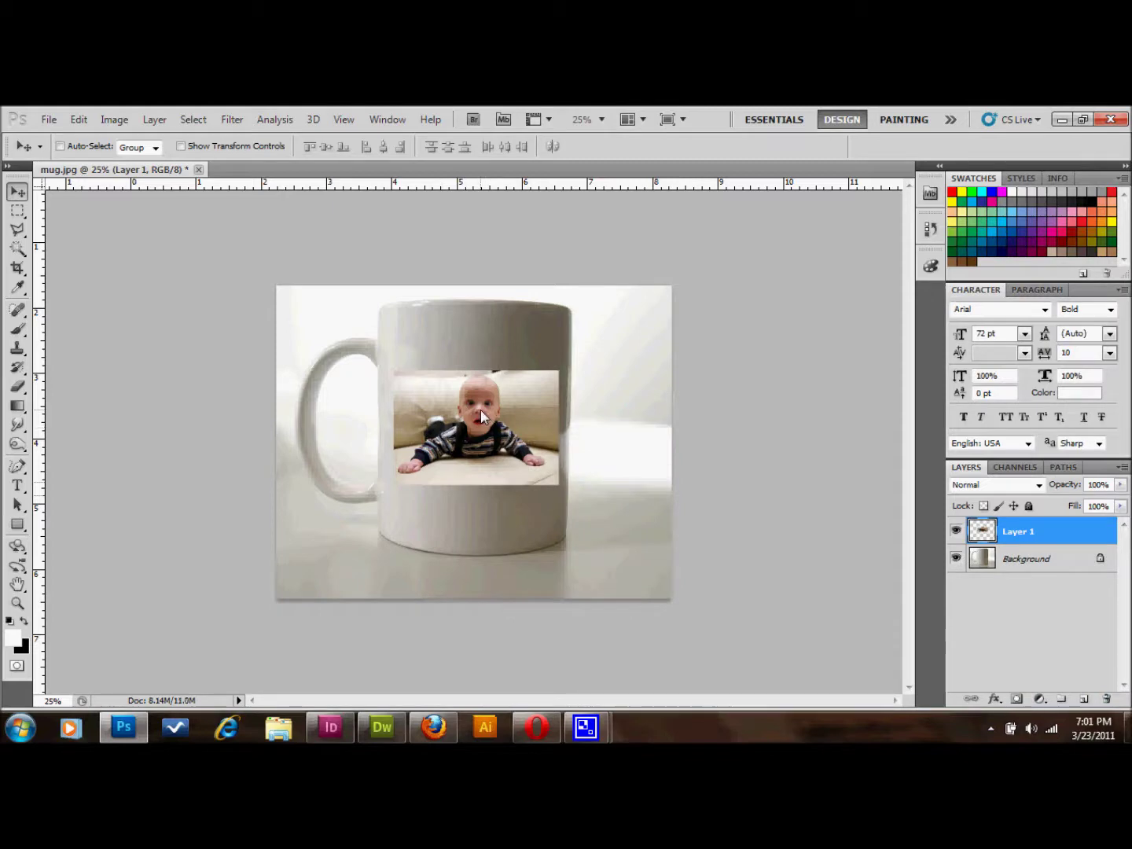
# Rename Layer 1 as baby
pyautogui.scroll(2, 480, 410)
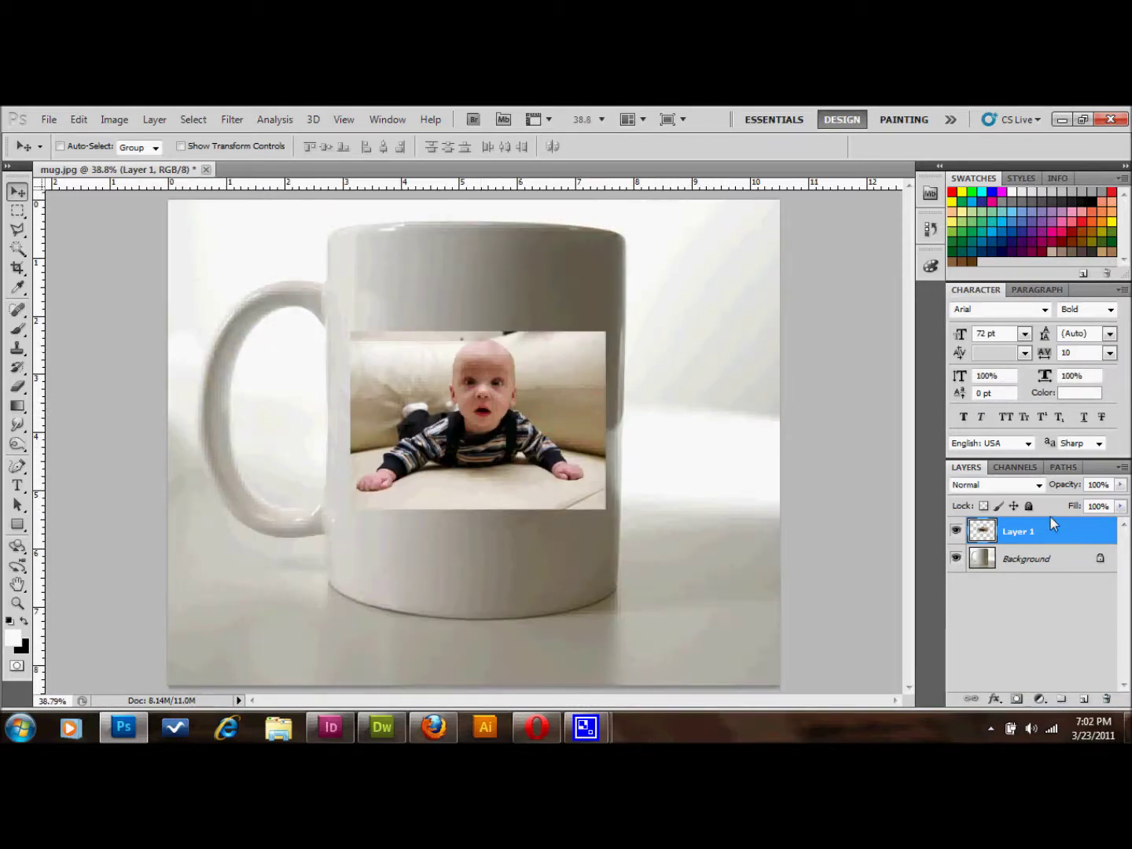
pyautogui.doubleClick(1018, 533)
pyautogui.write('baby')
pyautogui.press('Return')
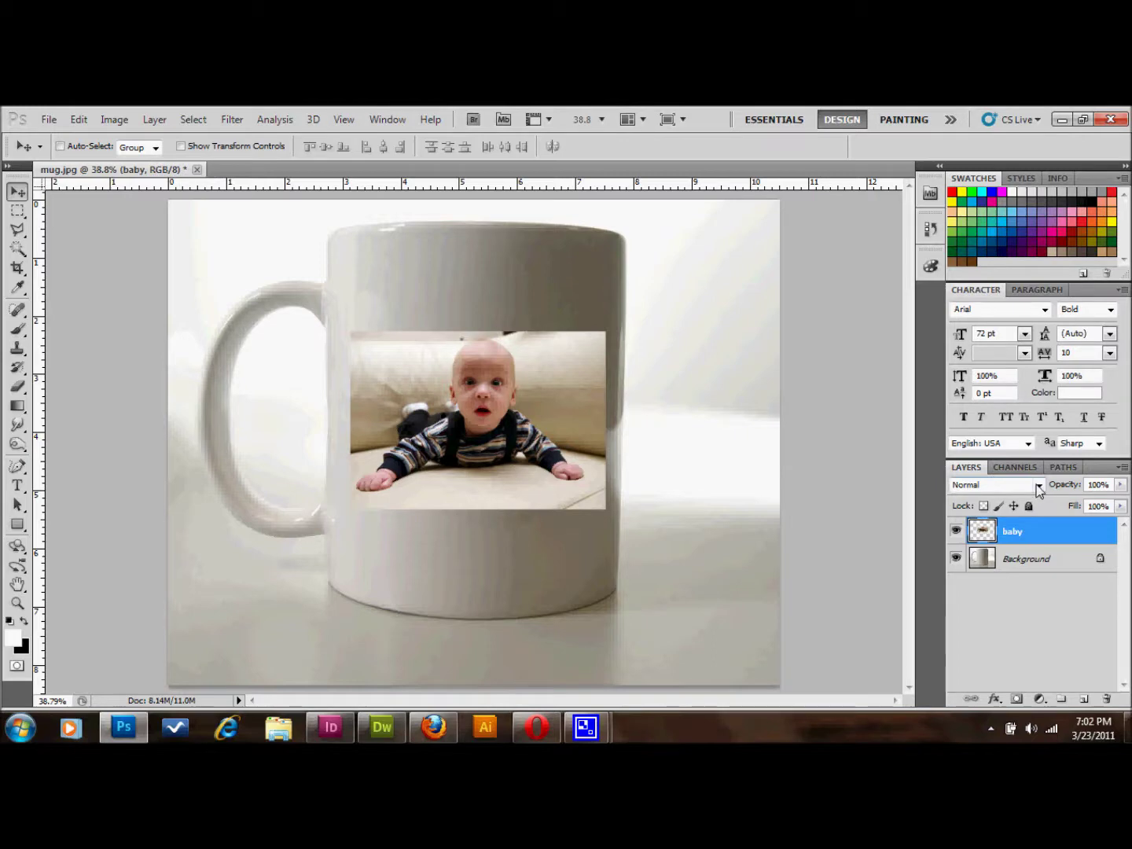
# Set the baby layer's blend mode to Multiply and move the photo slightly downward on the mug
pyautogui.click(1036, 484)
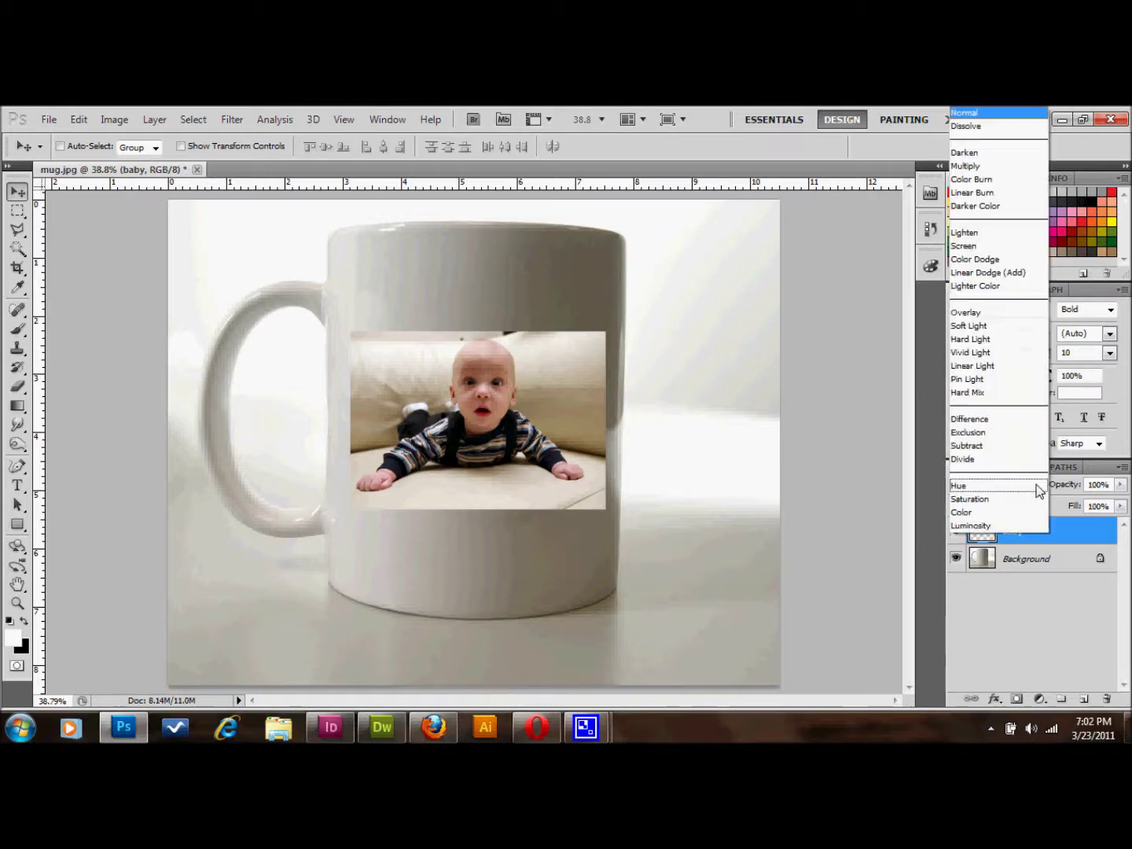
pyautogui.click(968, 167)
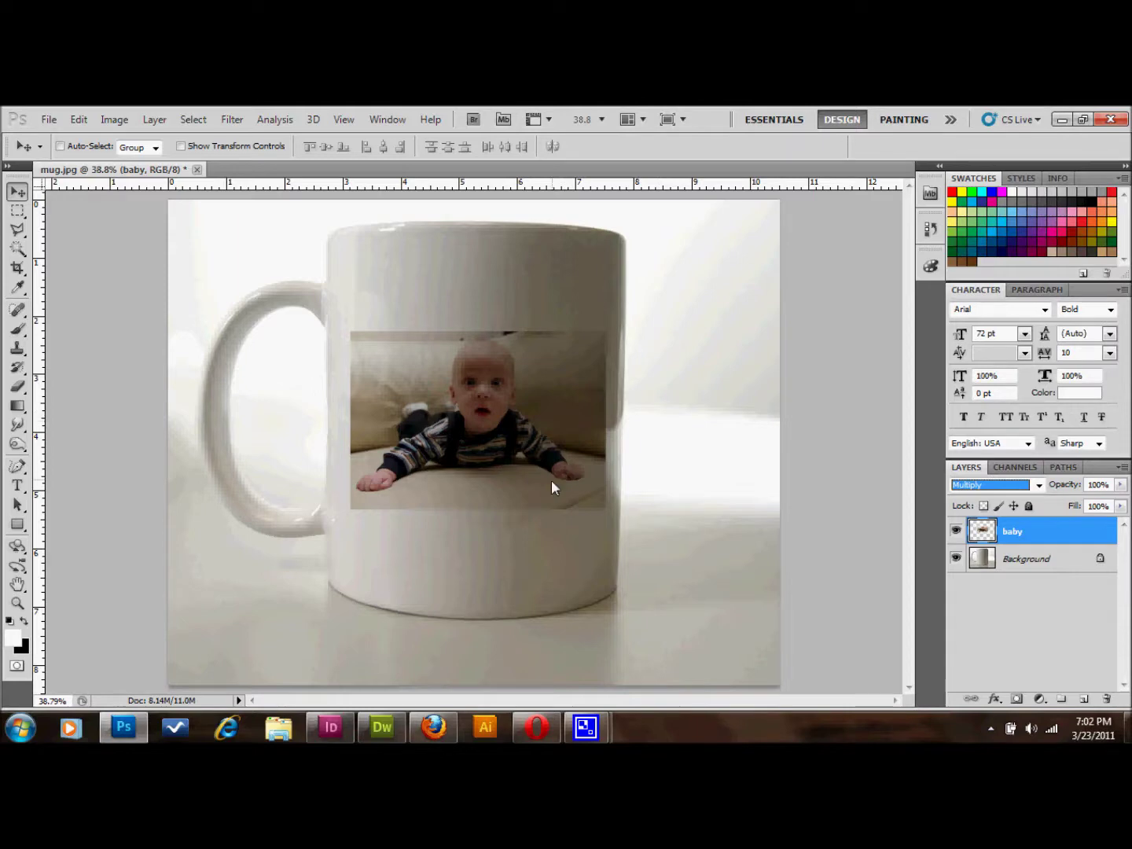
pyautogui.moveTo(534, 434)
pyautogui.mouseDown()
pyautogui.moveTo(525, 432)
pyautogui.moveTo(541, 523)
pyautogui.moveTo(549, 446)
pyautogui.mouseUp()
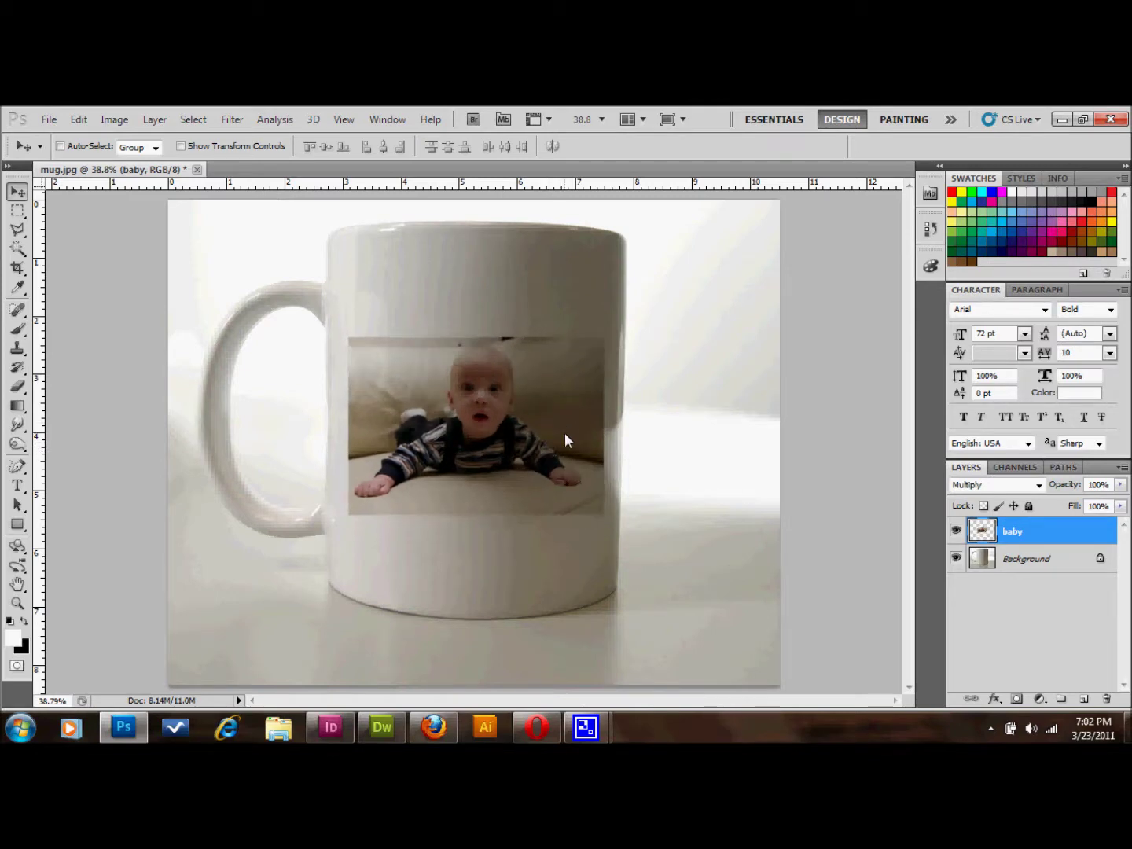
# Warp the baby layer, pulling both inner handles of the photo's lower edge downward to follow the mug's curved base
pyautogui.click(75, 118)
pyautogui.moveTo(239, 448)
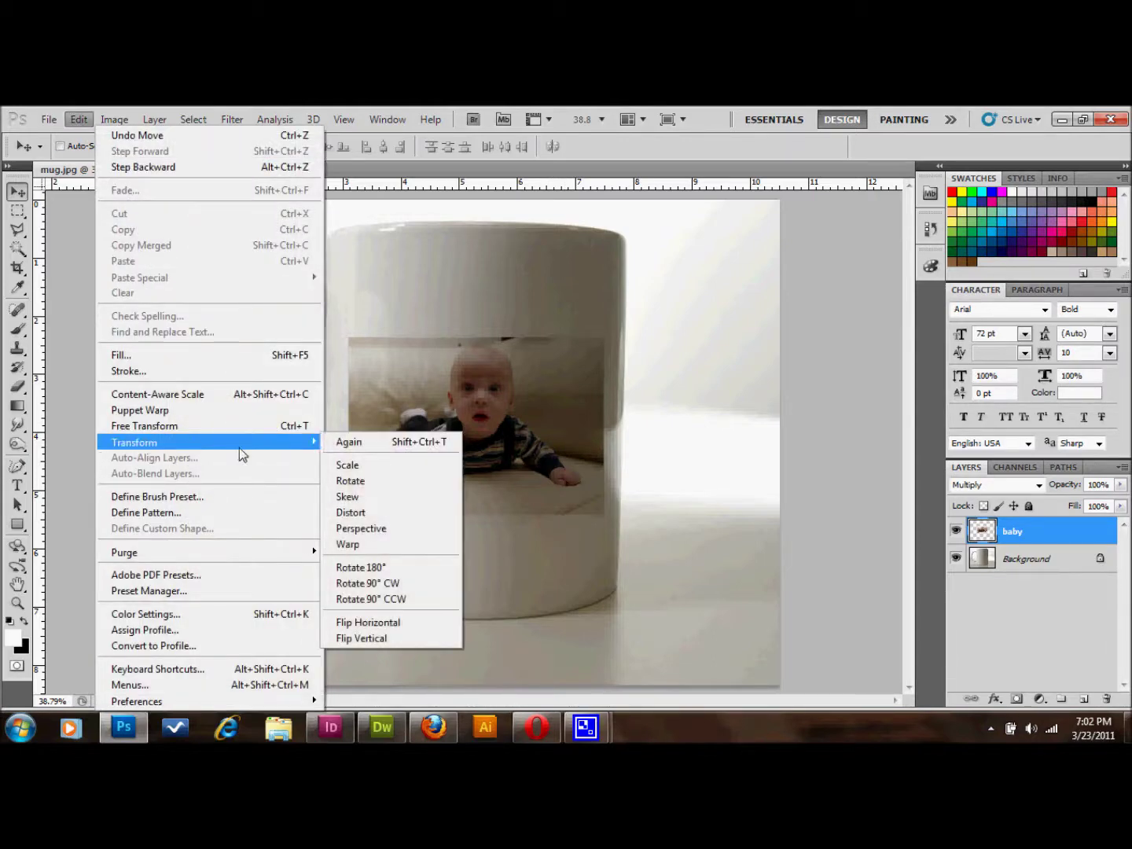
pyautogui.click(359, 547)
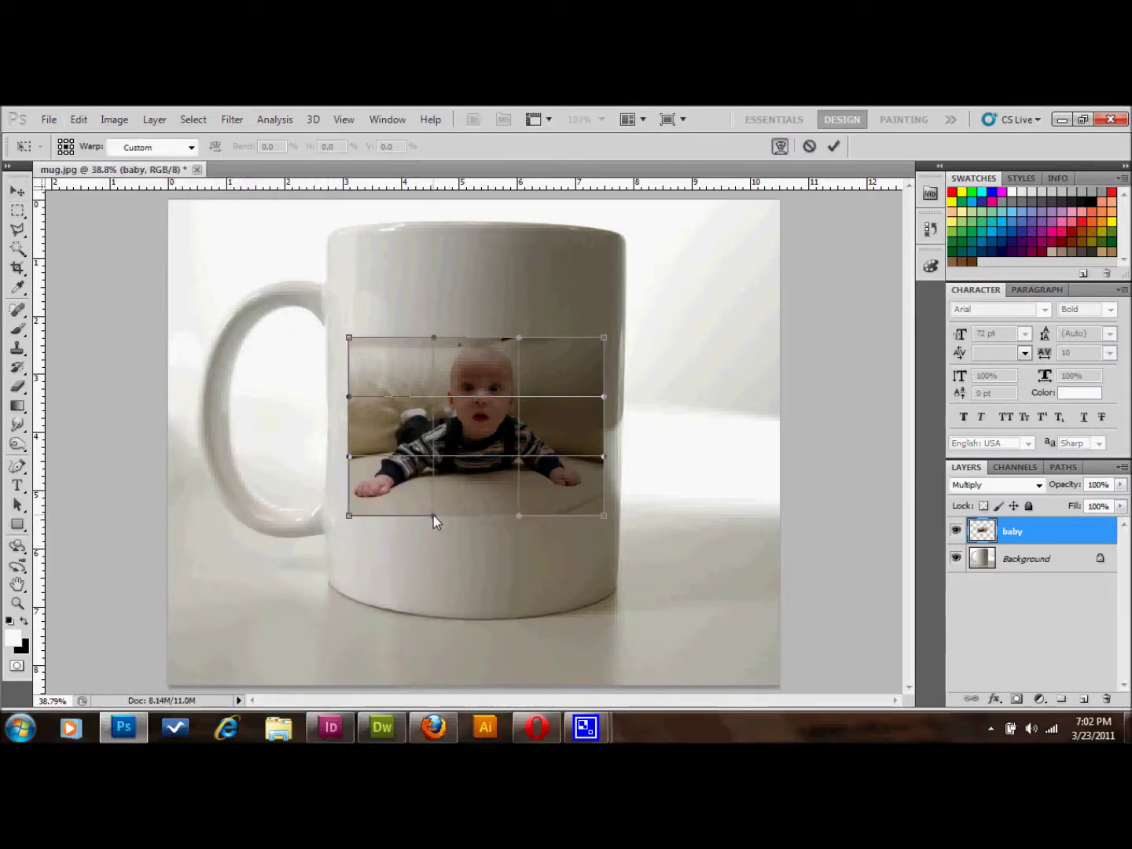
pyautogui.moveTo(434, 515); pyautogui.dragTo(435, 534)
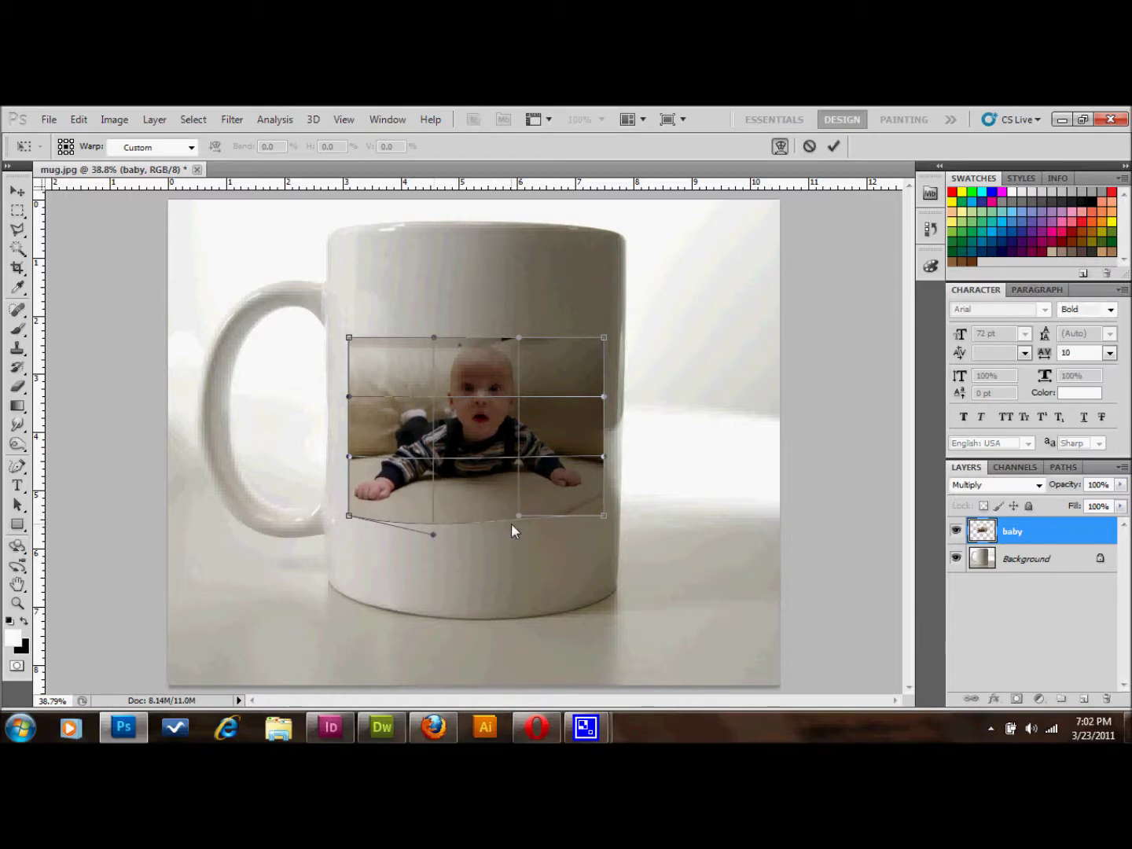
pyautogui.moveTo(519, 518); pyautogui.dragTo(519, 535)
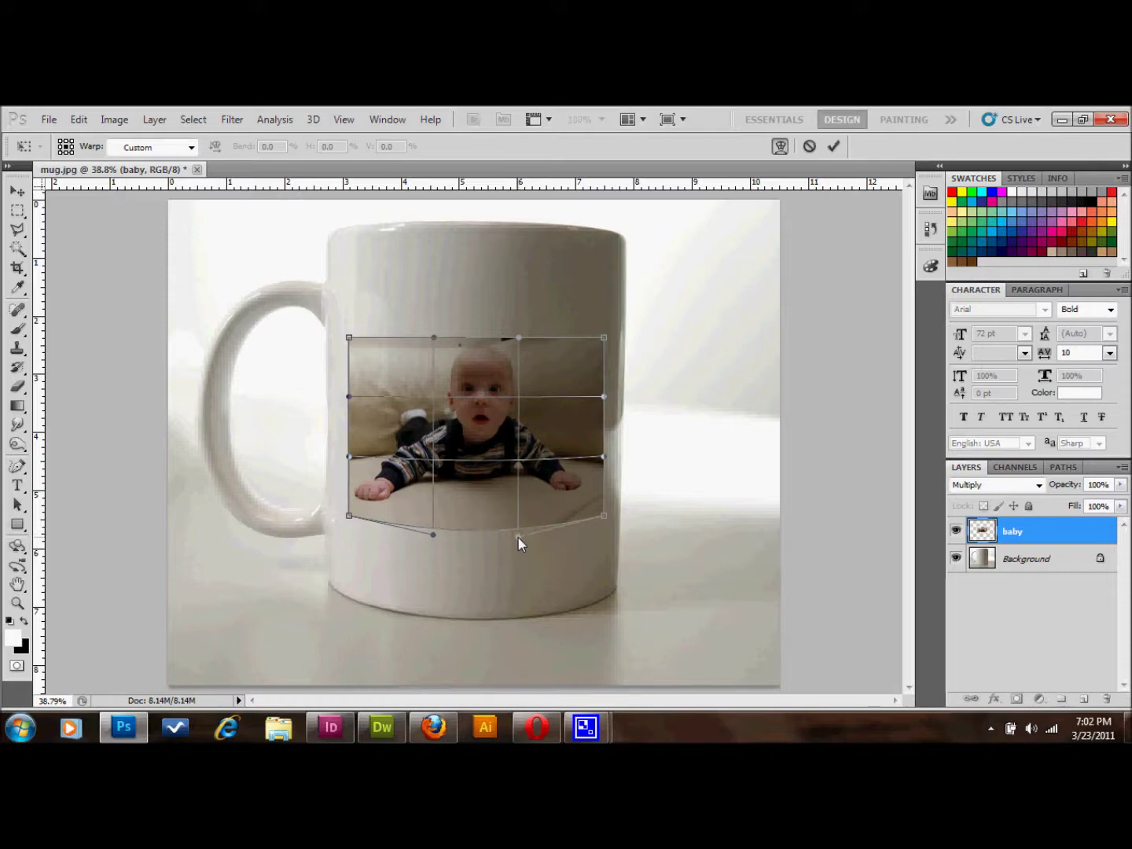
pyautogui.moveTo(435, 537); pyautogui.dragTo(436, 537)
# Bow the photo's upper edge upward by raising its inner warp handles and the upper-left corner
pyautogui.moveTo(435, 337); pyautogui.dragTo(434, 329)
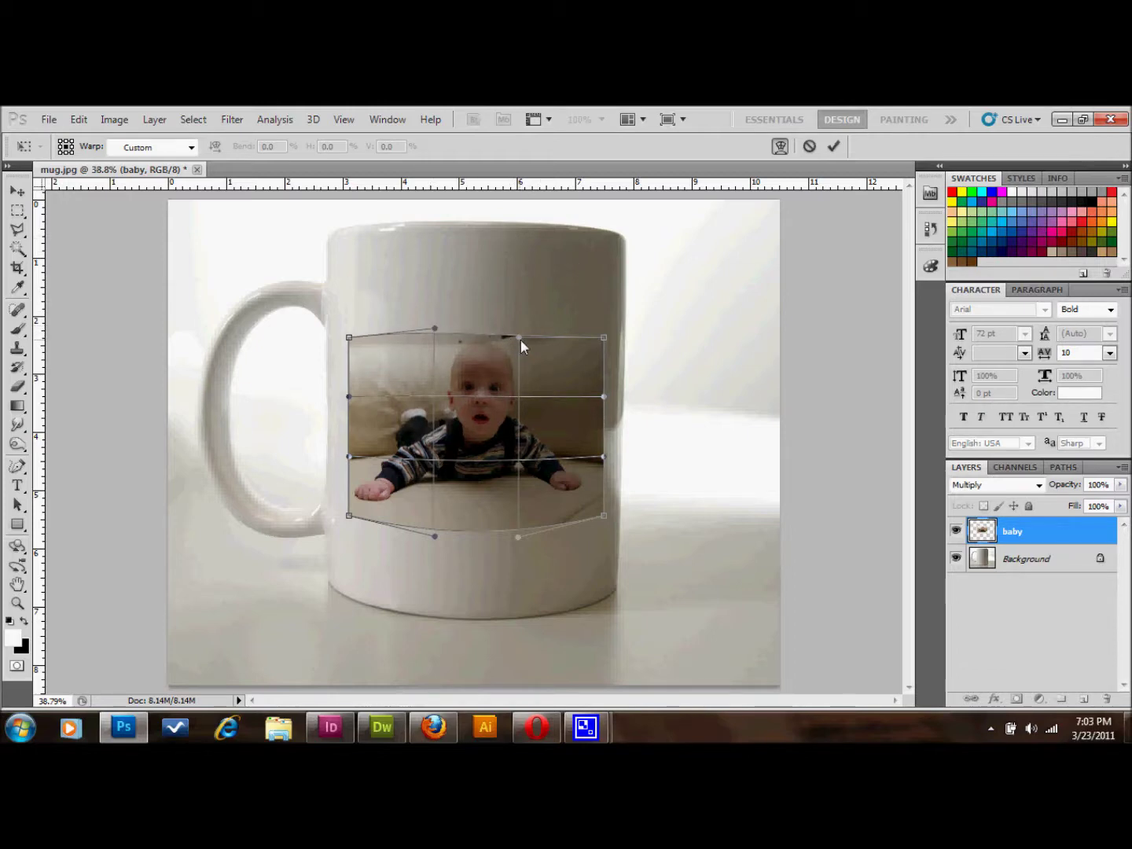
pyautogui.moveTo(520, 335); pyautogui.dragTo(520, 327)
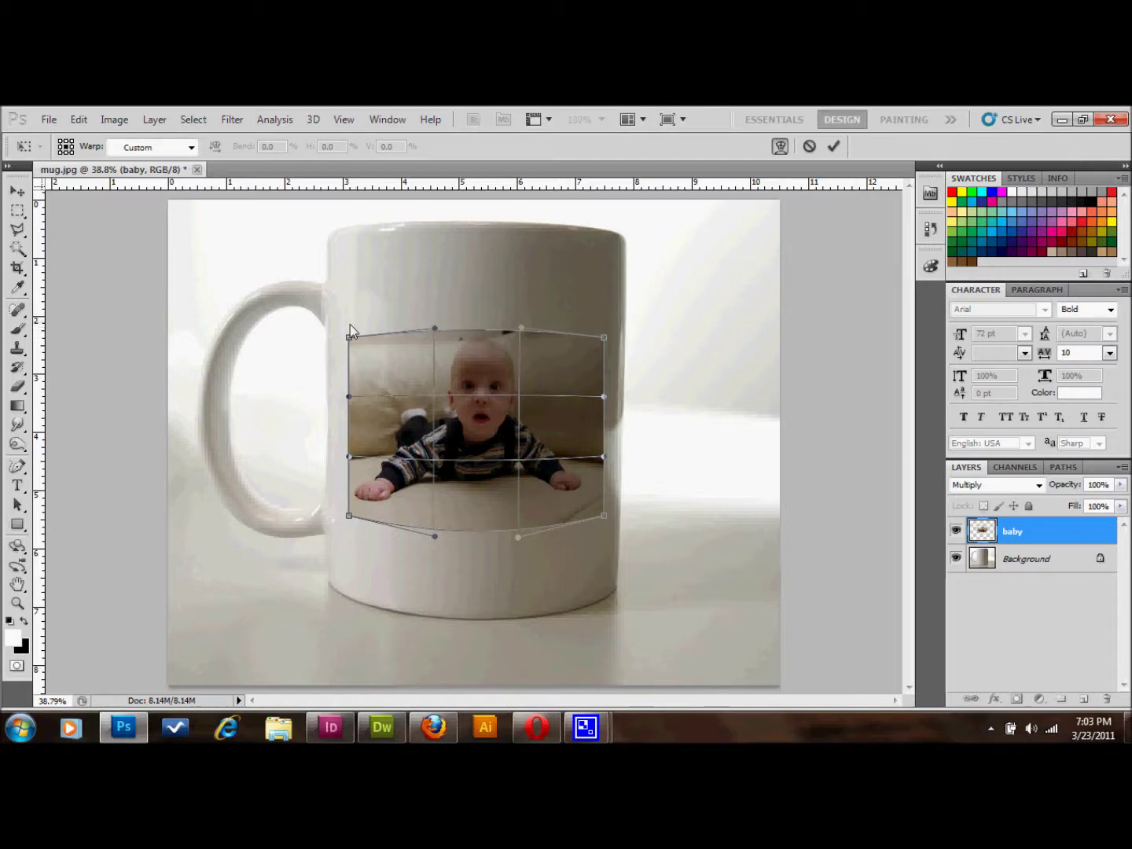
pyautogui.moveTo(351, 338); pyautogui.dragTo(350, 333)
pyautogui.moveTo(349, 333); pyautogui.dragTo(349, 331)
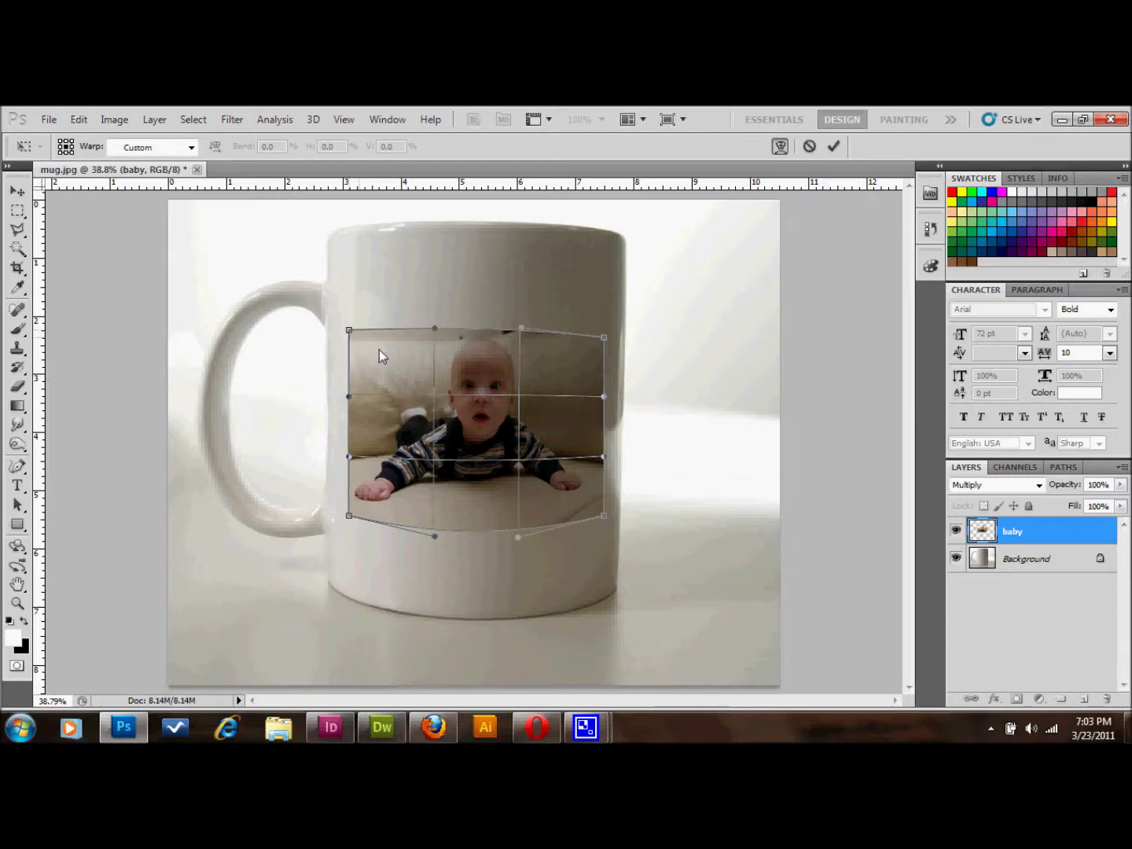
pyautogui.moveTo(435, 329); pyautogui.dragTo(435, 324)
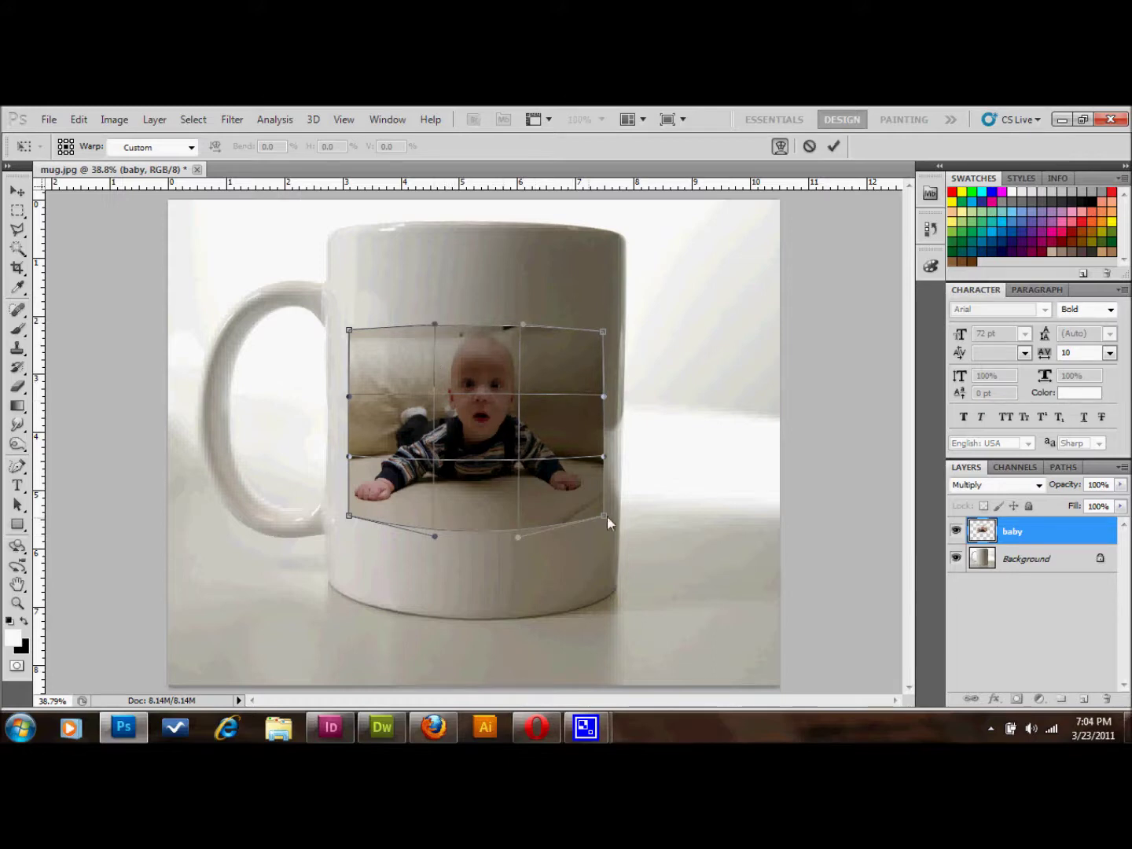
# Fine-tune the warp's lower-right and upper-left corner points so the photo follows the mug's sides
pyautogui.moveTo(604, 521); pyautogui.dragTo(604, 525)
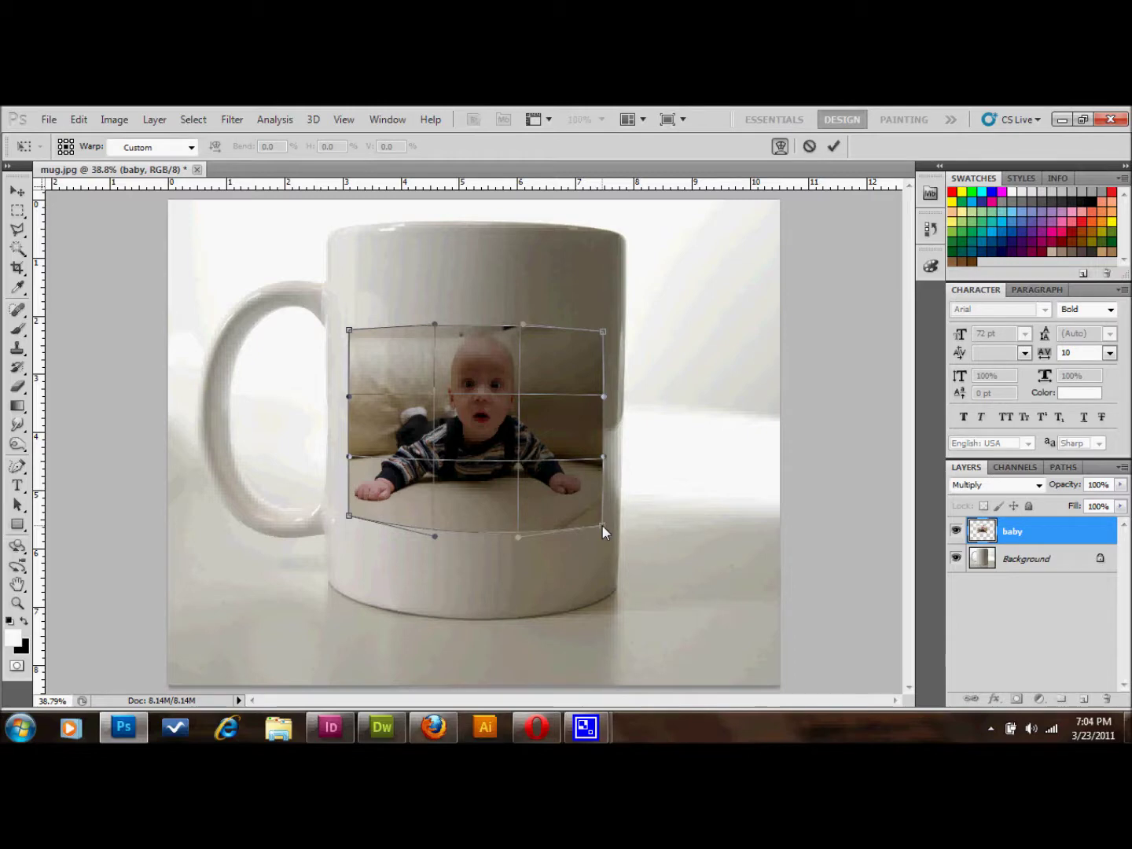
pyautogui.moveTo(601, 523); pyautogui.dragTo(601, 520)
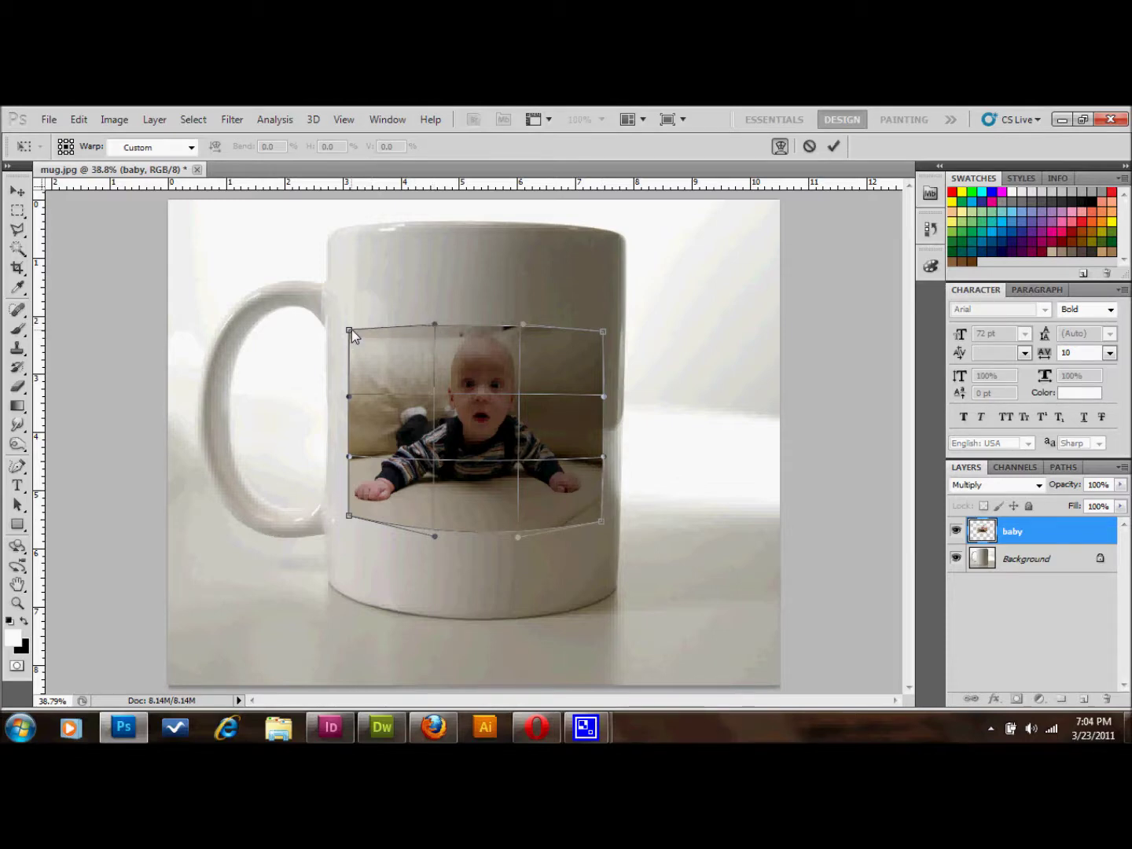
pyautogui.moveTo(350, 331); pyautogui.dragTo(351, 333)
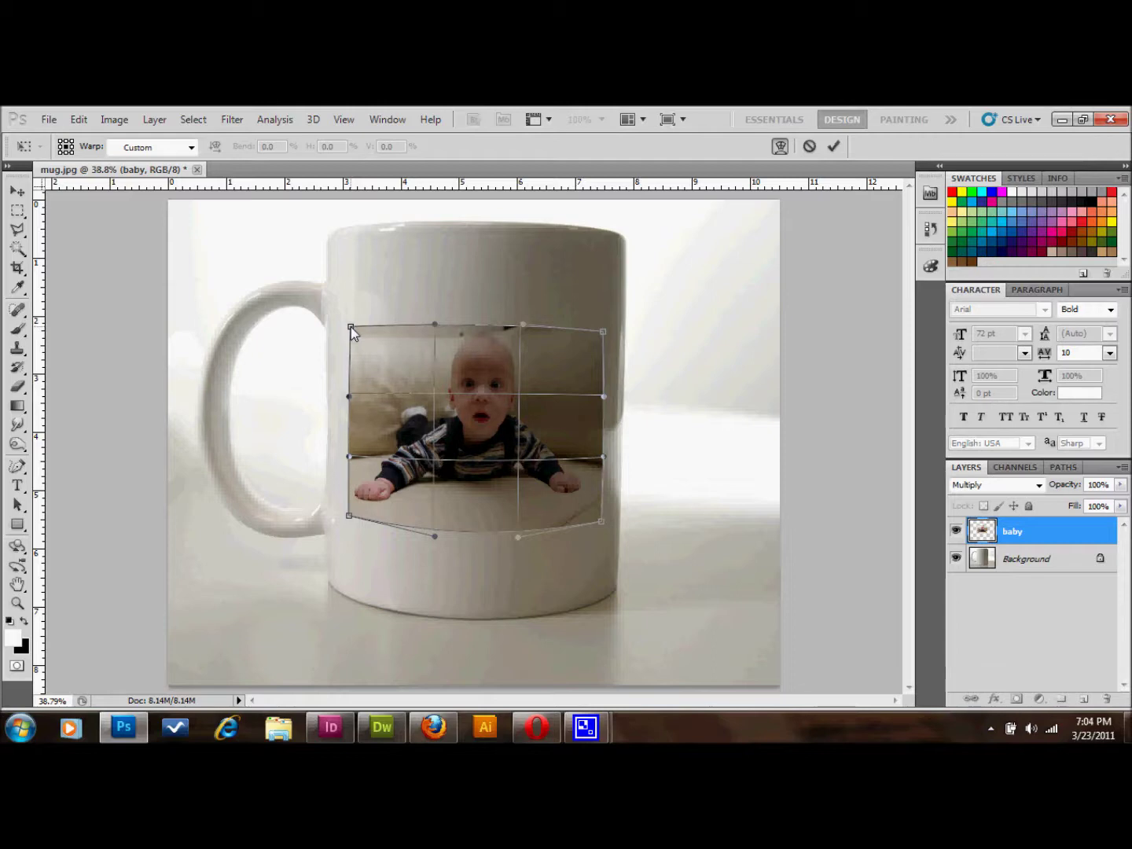
pyautogui.moveTo(350, 328); pyautogui.dragTo(350, 332)
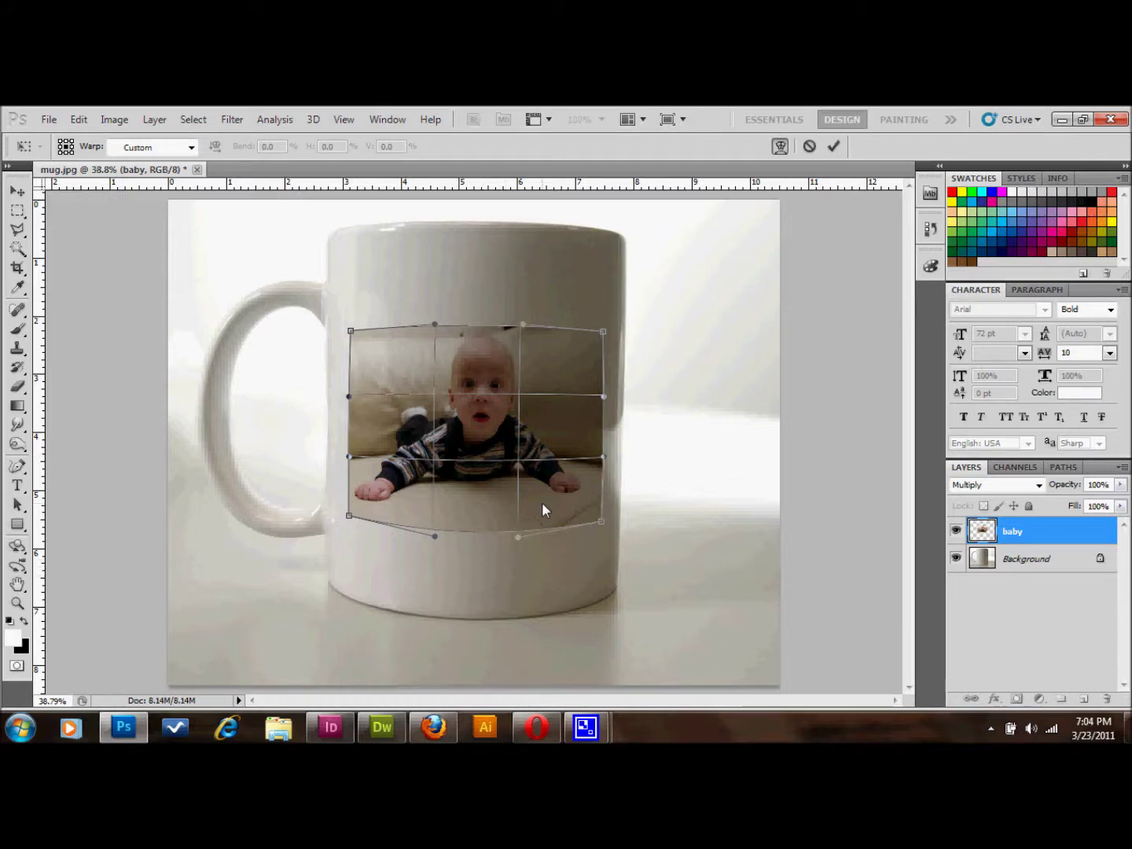
# Apply the warp to the baby photo and undo it
pyautogui.click(18, 194)
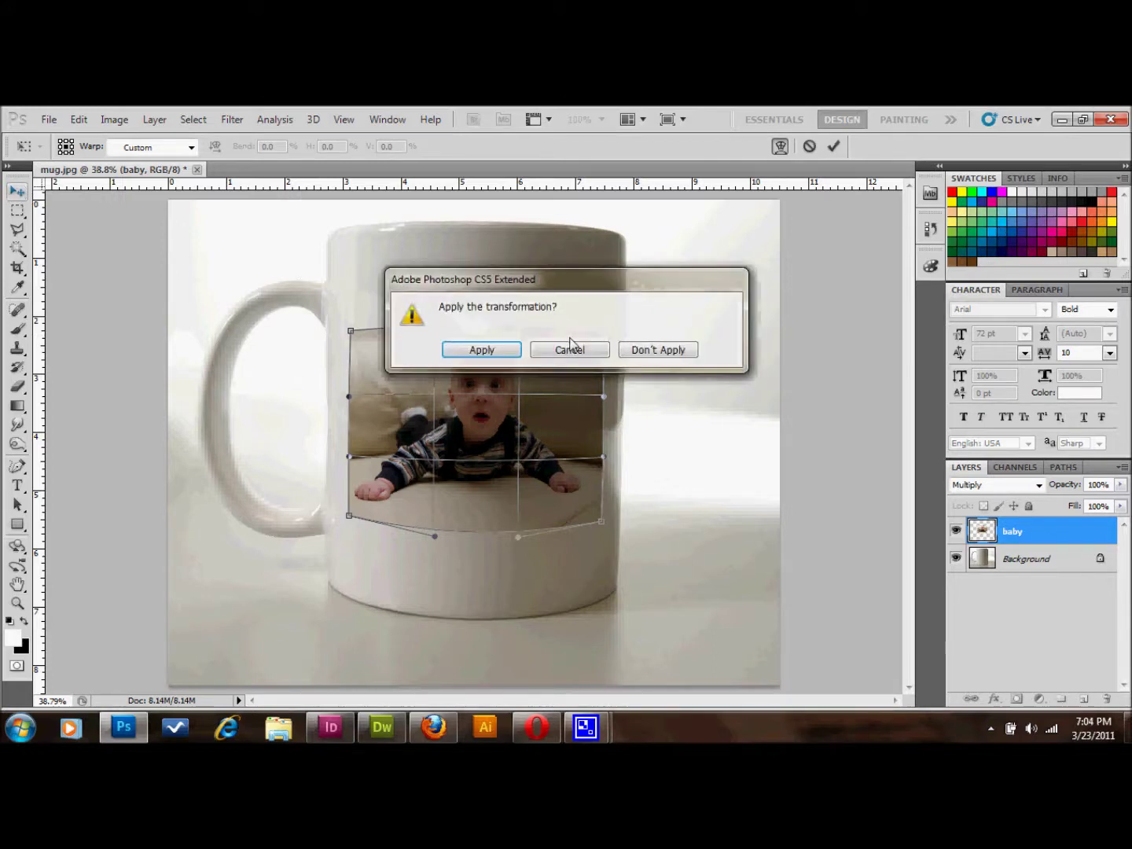
pyautogui.click(507, 351)
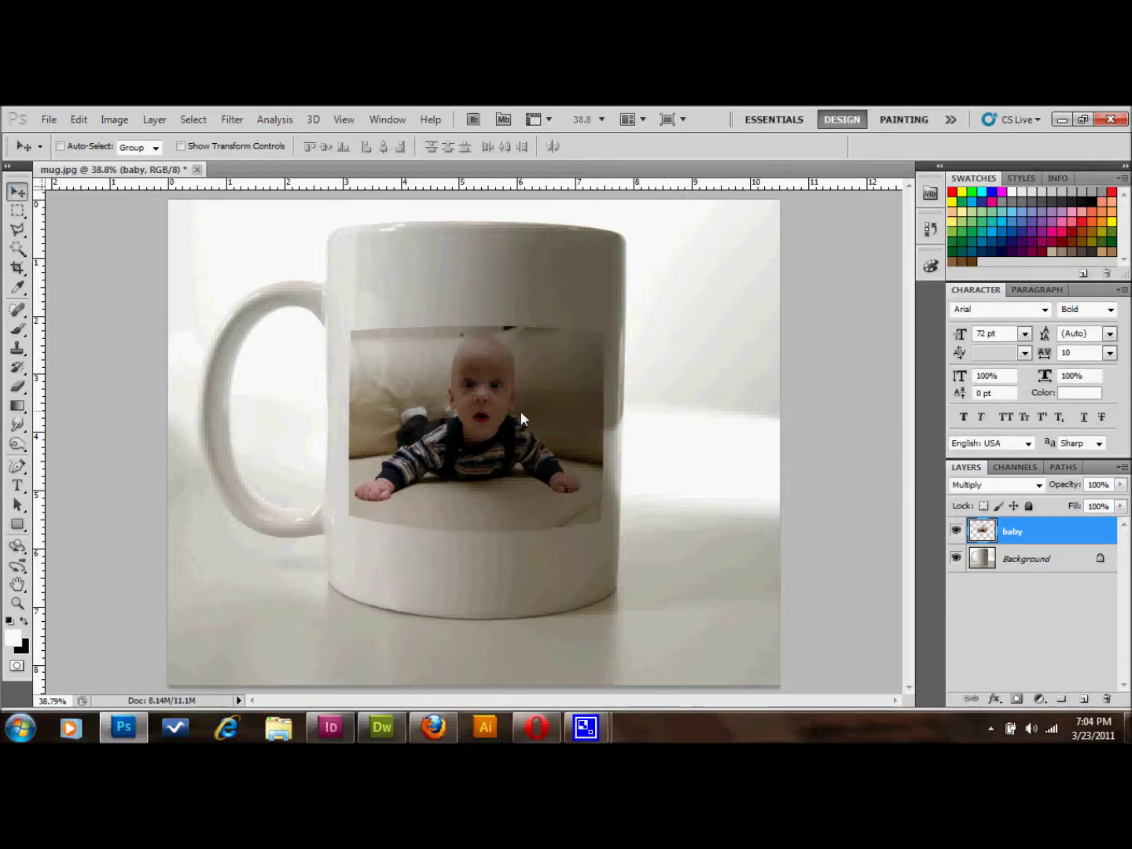
pyautogui.hotkey('ctrl', 'z')
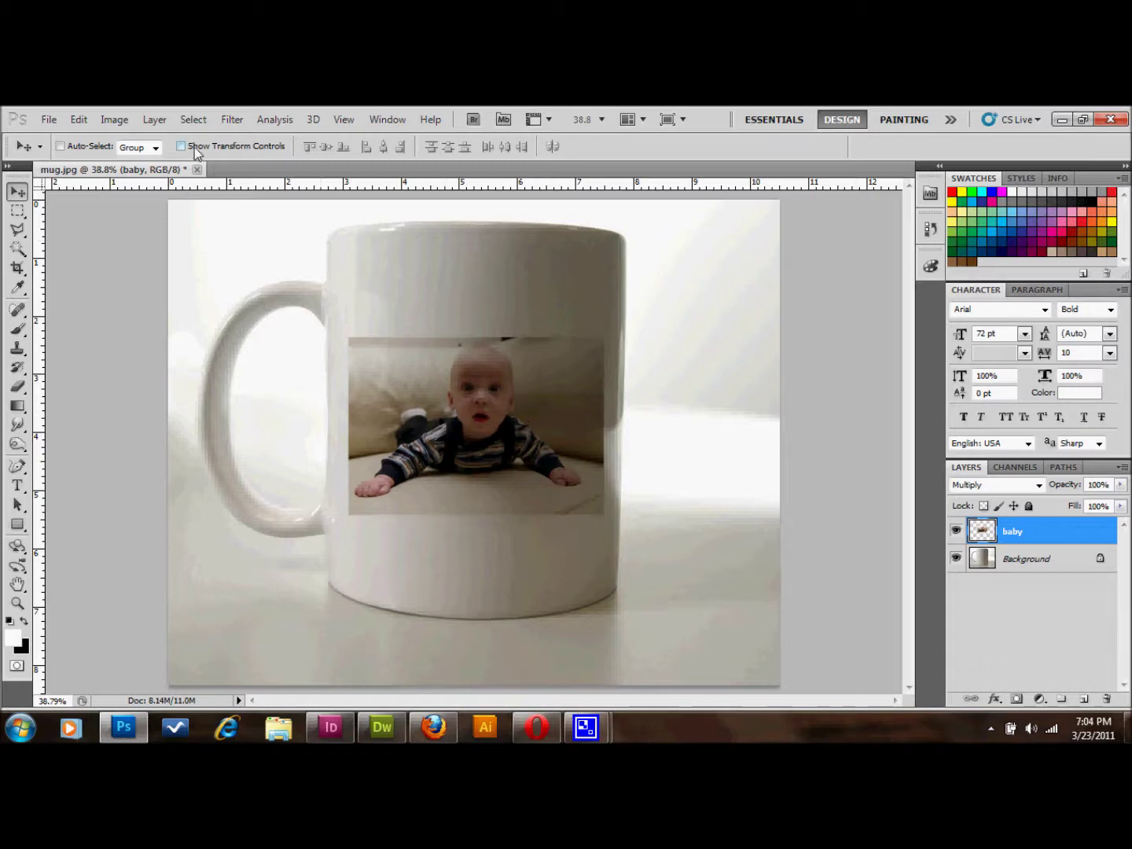
# Warp the baby layer, raising both inner handles of the photo's upper edge and lowering both inner handles of its lower edge
pyautogui.click(84, 119)
pyautogui.moveTo(196, 442)
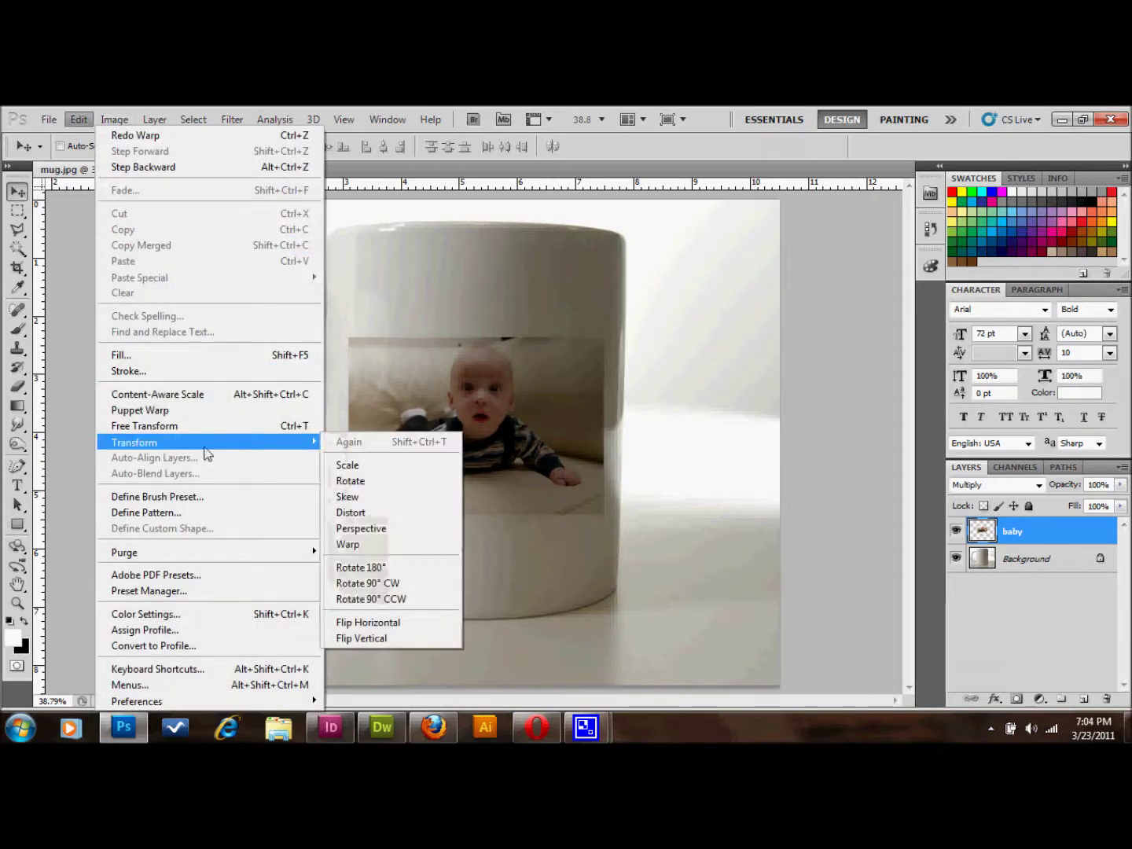
pyautogui.click(355, 545)
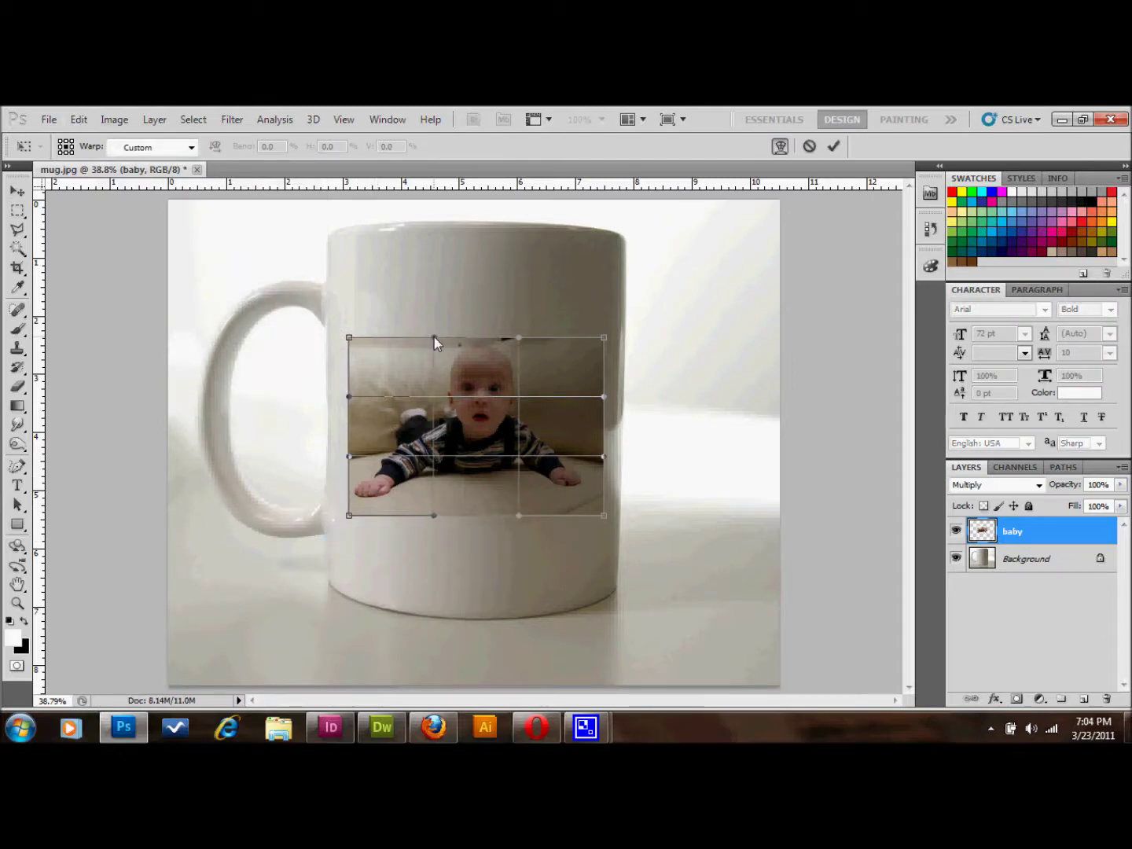
pyautogui.moveTo(432, 332); pyautogui.dragTo(433, 315)
pyautogui.moveTo(519, 335); pyautogui.dragTo(517, 319)
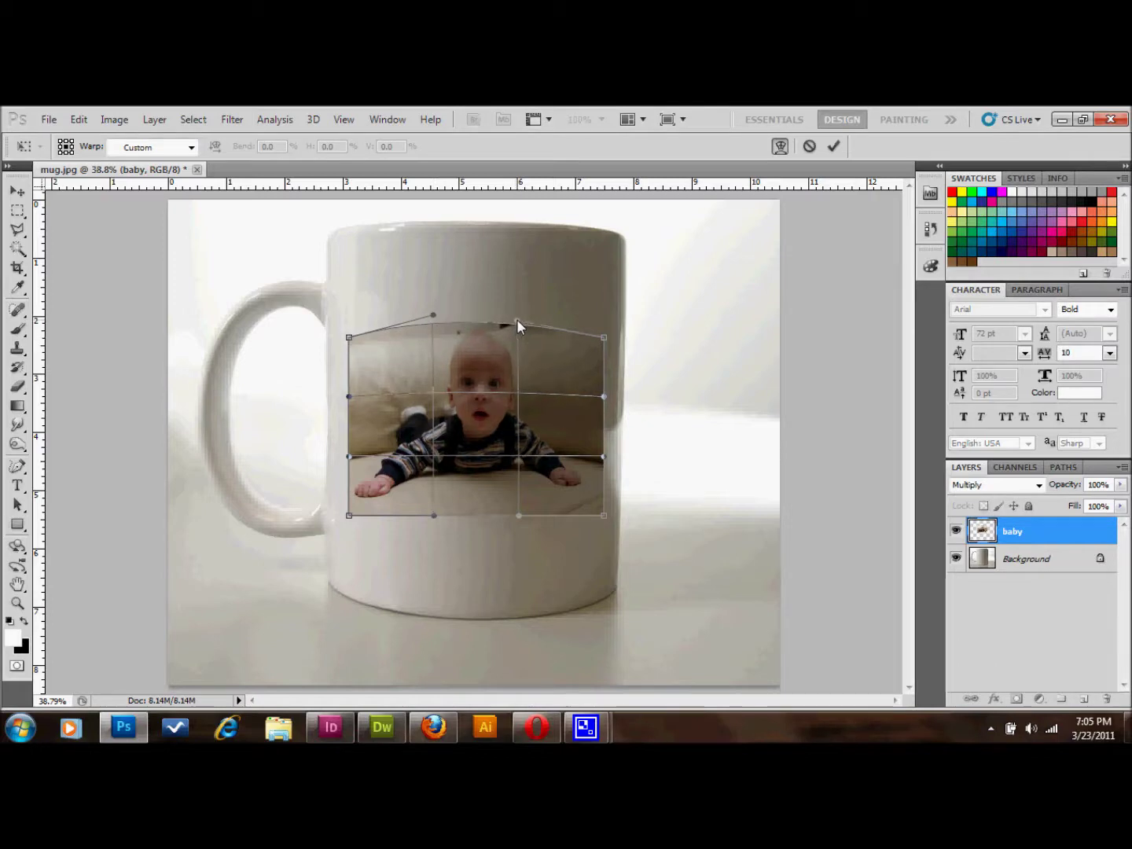
pyautogui.moveTo(521, 516); pyautogui.dragTo(519, 543)
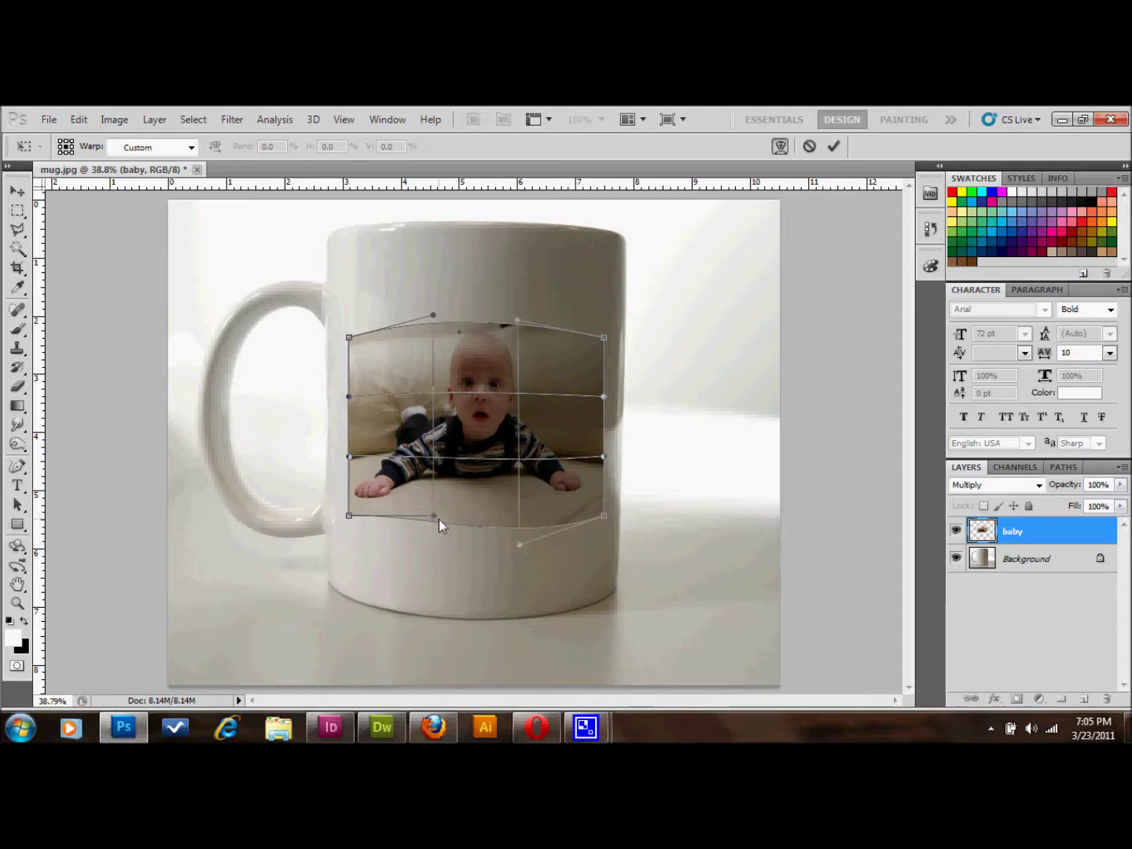
pyautogui.moveTo(436, 517); pyautogui.dragTo(438, 543)
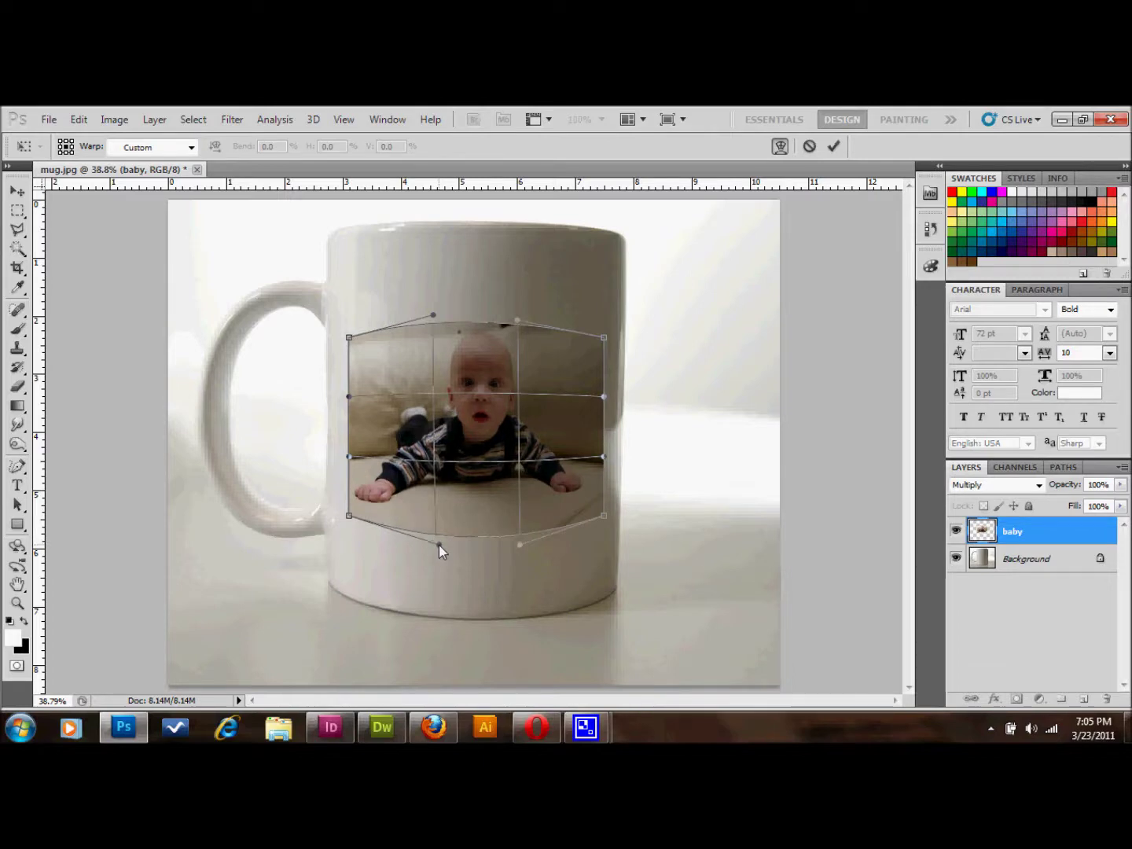
# Soften the upper edge's bow by lowering its two inner warp handles slightly, and apply the warp
pyautogui.moveTo(434, 314); pyautogui.dragTo(437, 322)
pyautogui.moveTo(516, 318); pyautogui.dragTo(518, 324)
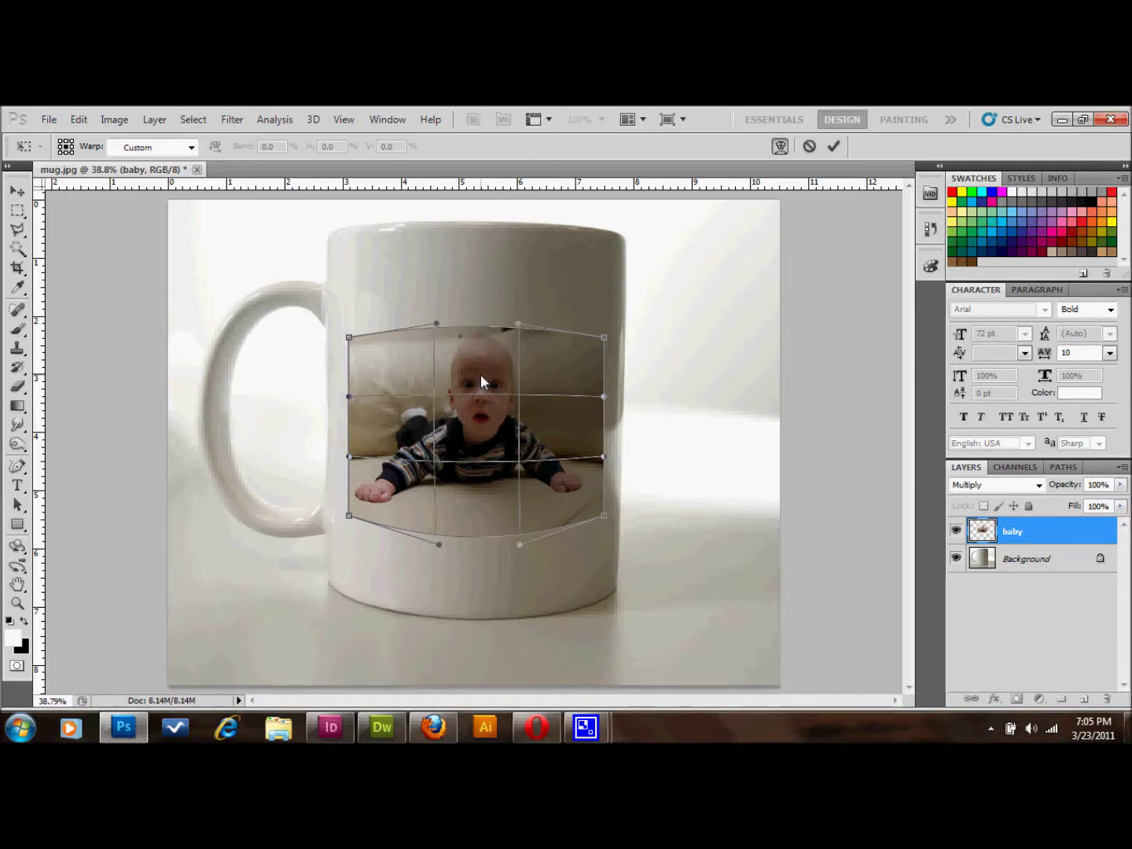
pyautogui.click(18, 191)
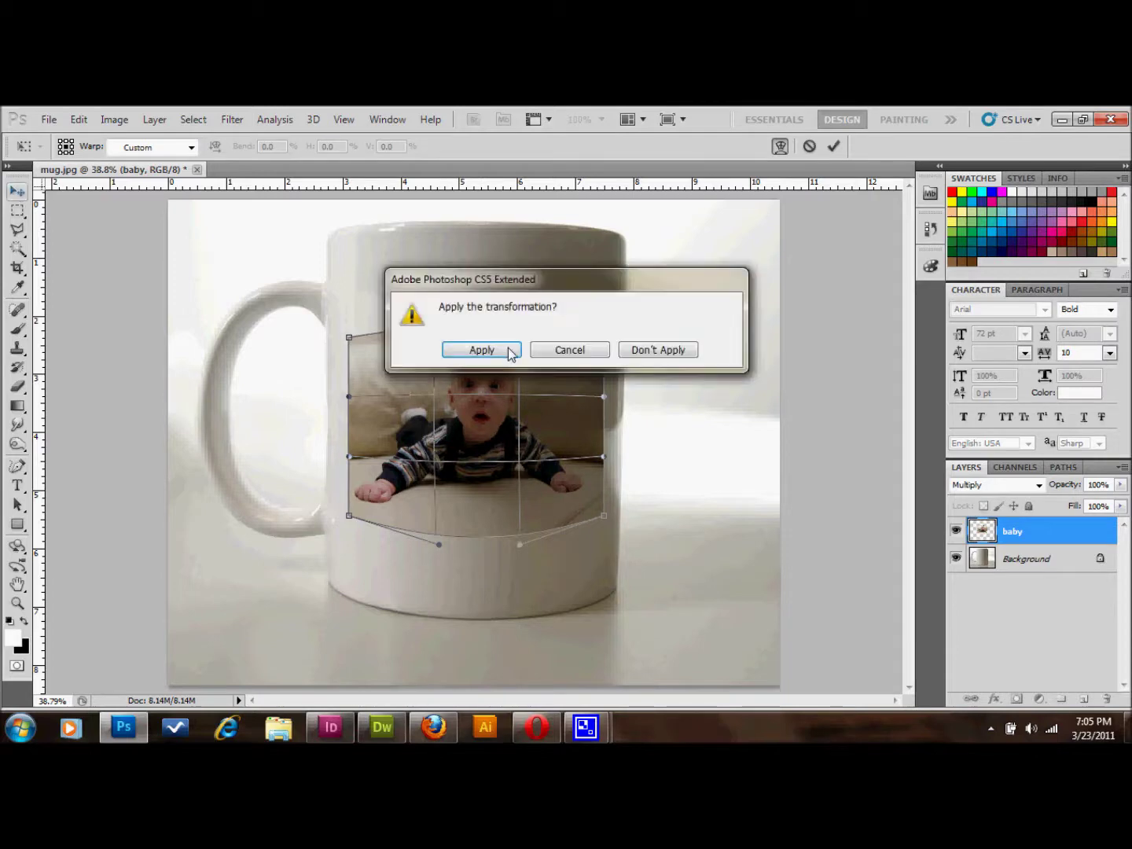
pyautogui.click(512, 350)
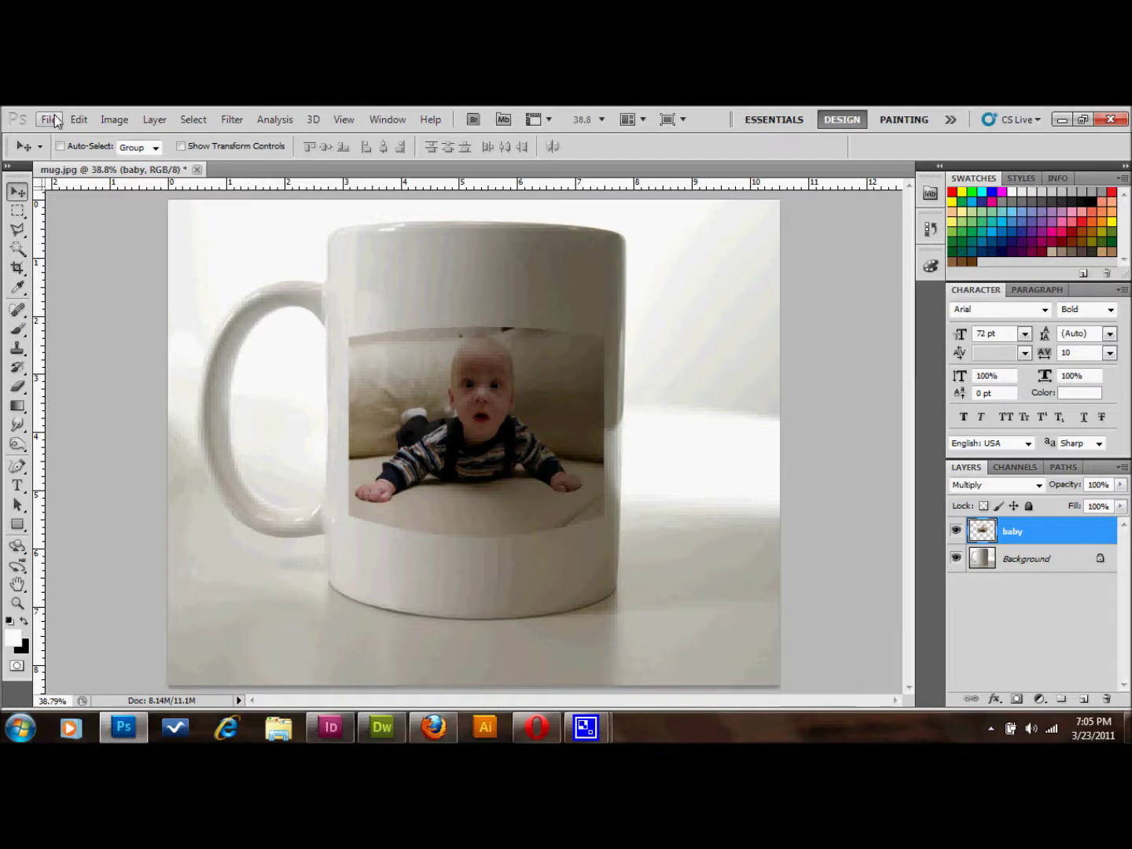
# Warp the baby layer again, raising the photo's upper-left corner slightly, and apply the transformation
pyautogui.click(79, 118)
pyautogui.moveTo(263, 442)
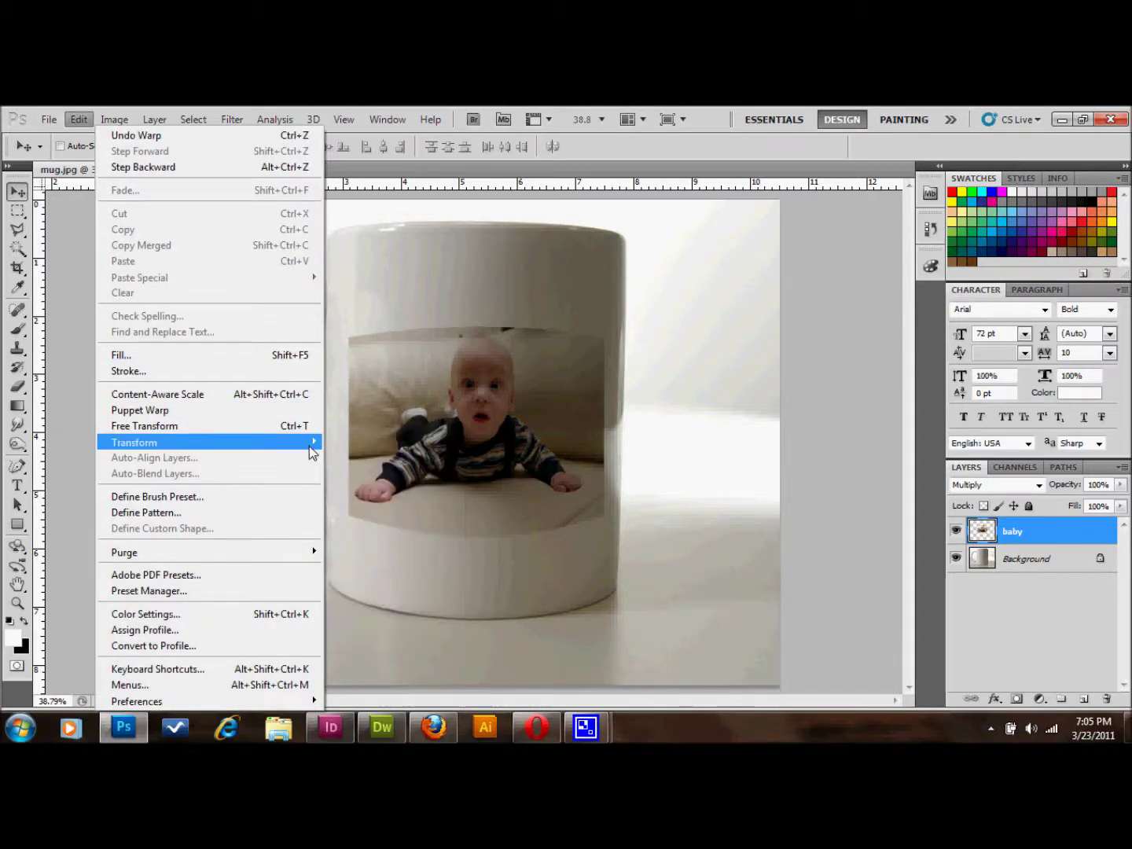
pyautogui.click(357, 546)
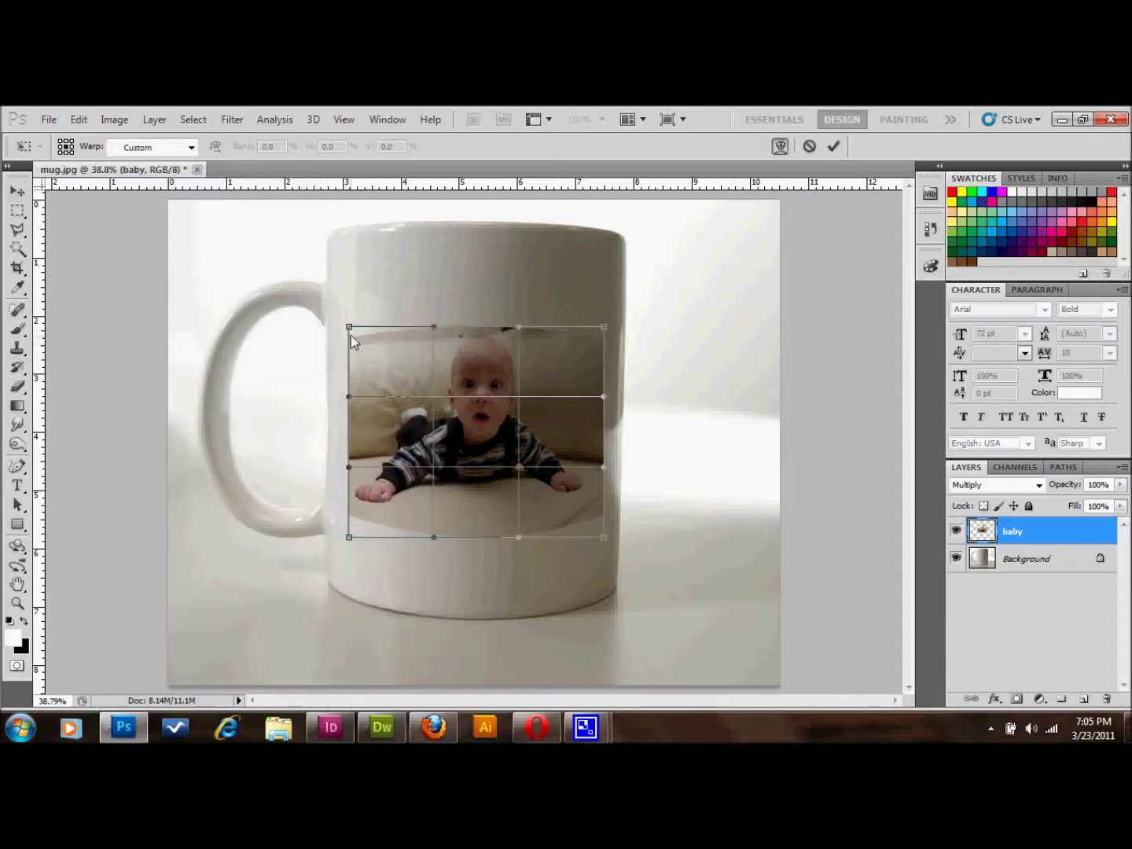
pyautogui.moveTo(352, 323); pyautogui.dragTo(350, 319)
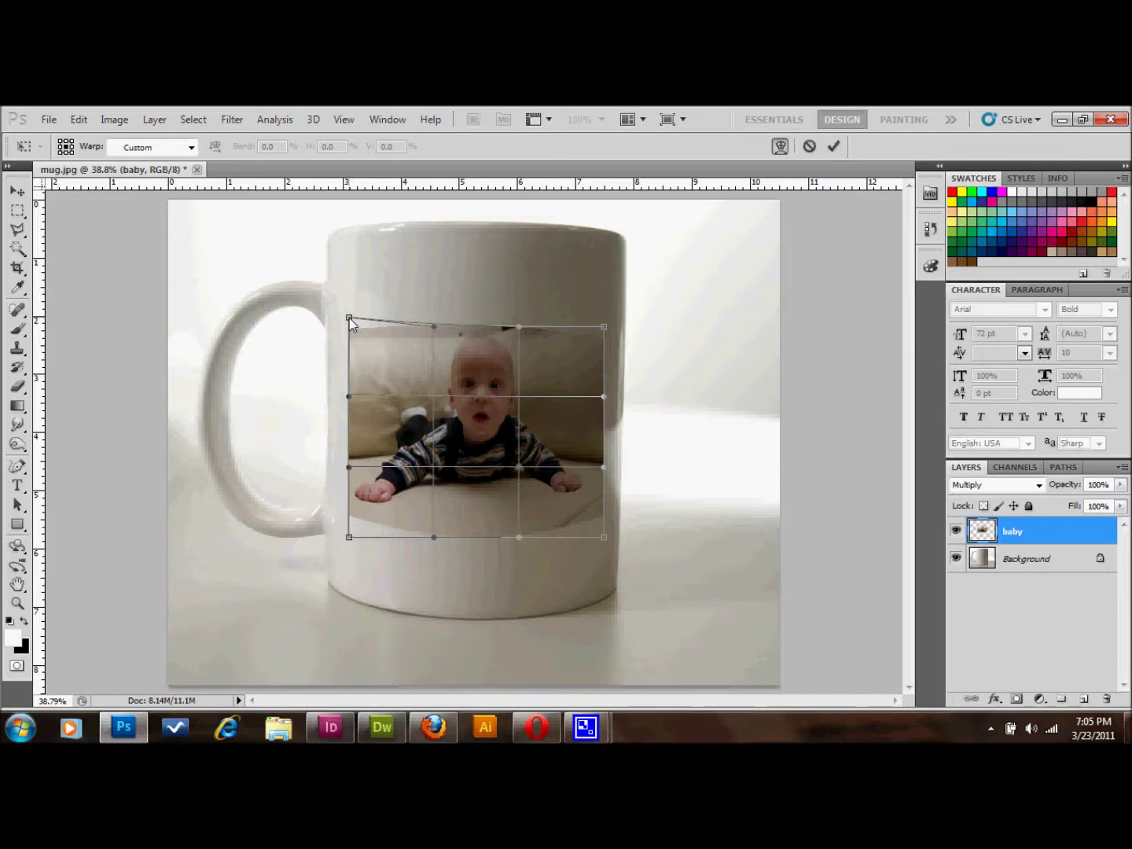
pyautogui.click(23, 195)
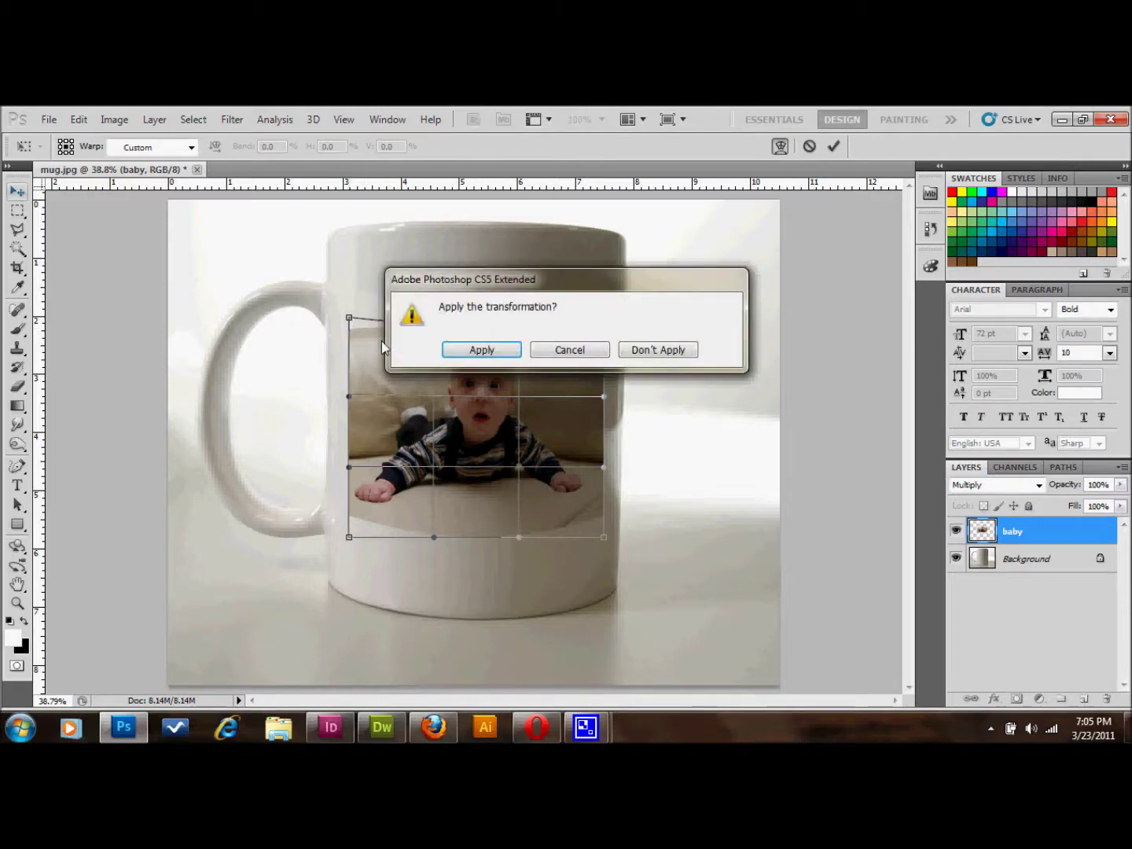
pyautogui.click(497, 348)
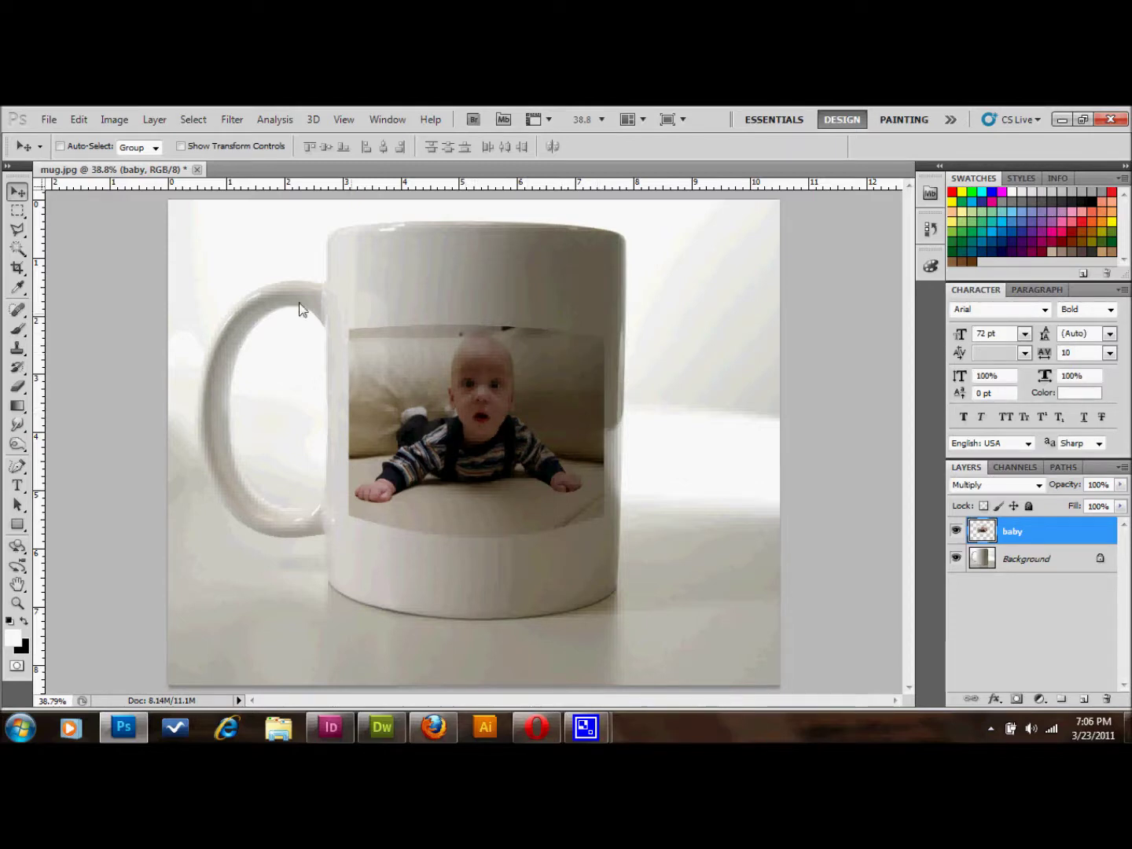
# Try to raise the photo's upper-right corner with another applied warp
pyautogui.click(81, 117)
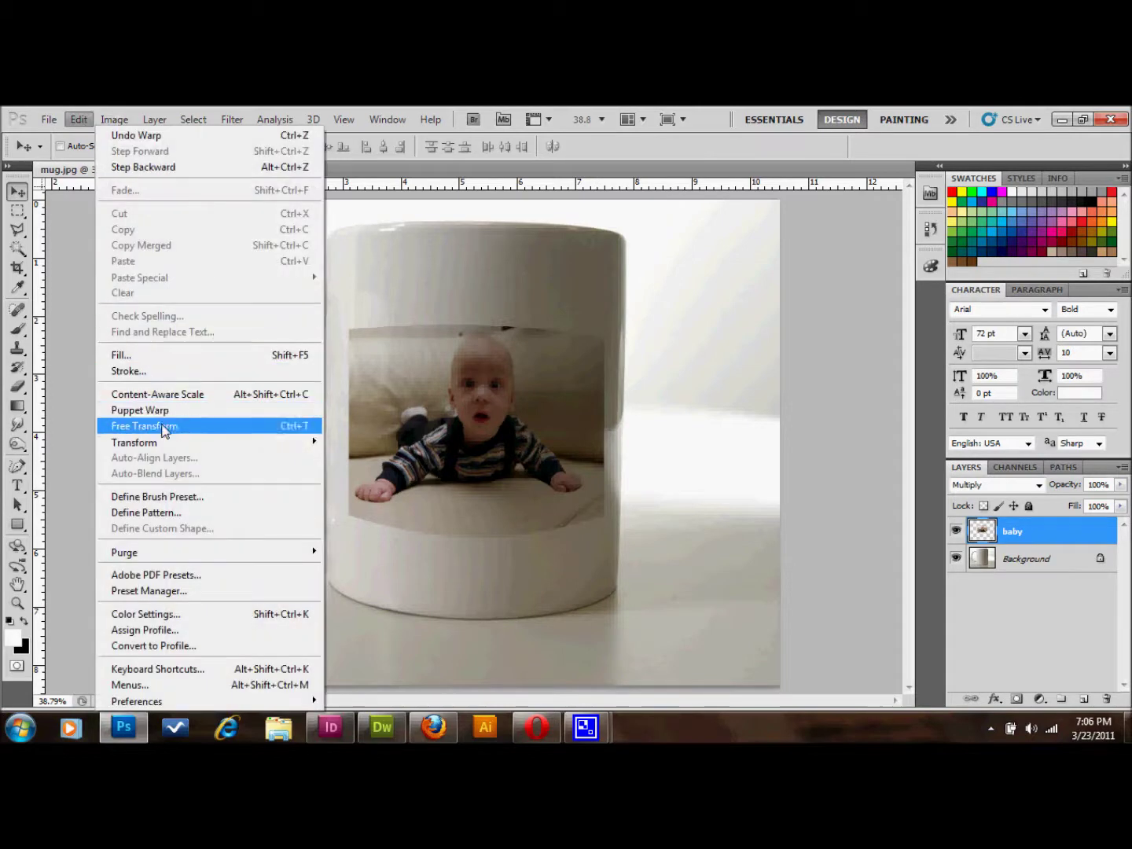
pyautogui.moveTo(307, 443)
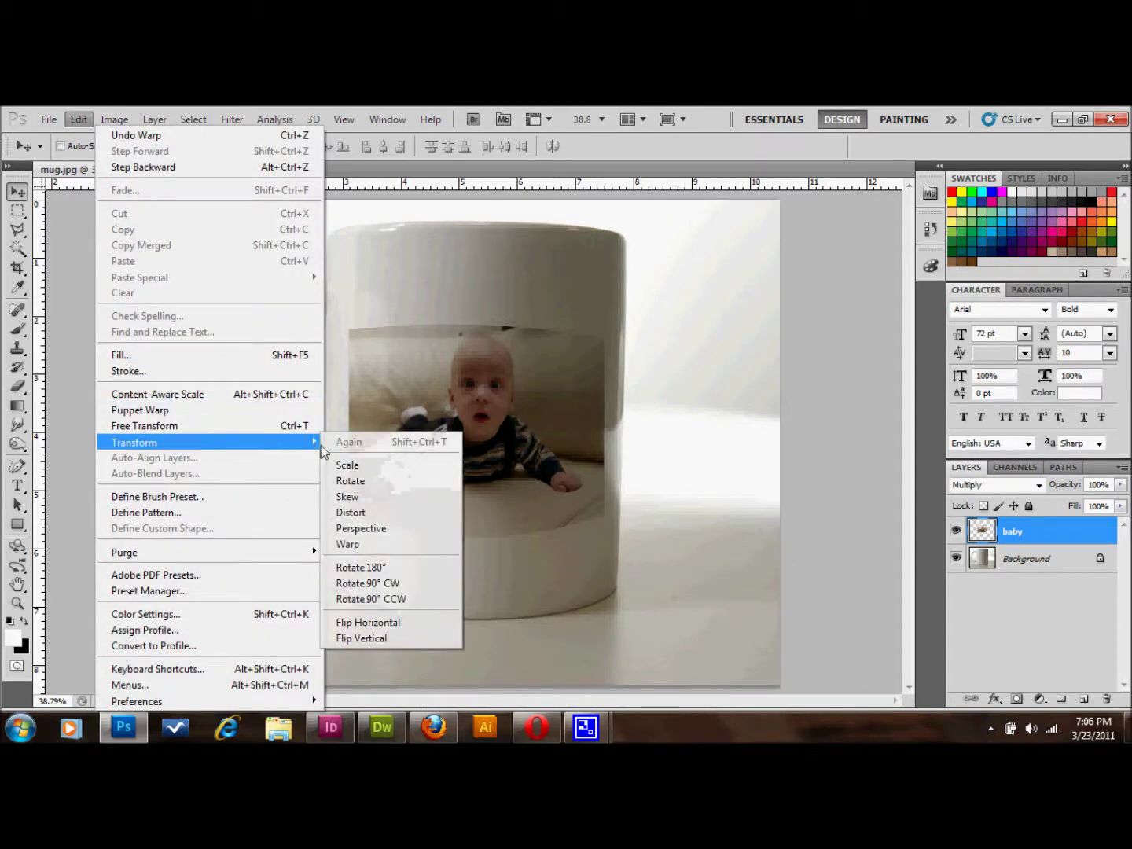
pyautogui.click(356, 547)
pyautogui.moveTo(604, 322); pyautogui.dragTo(605, 317)
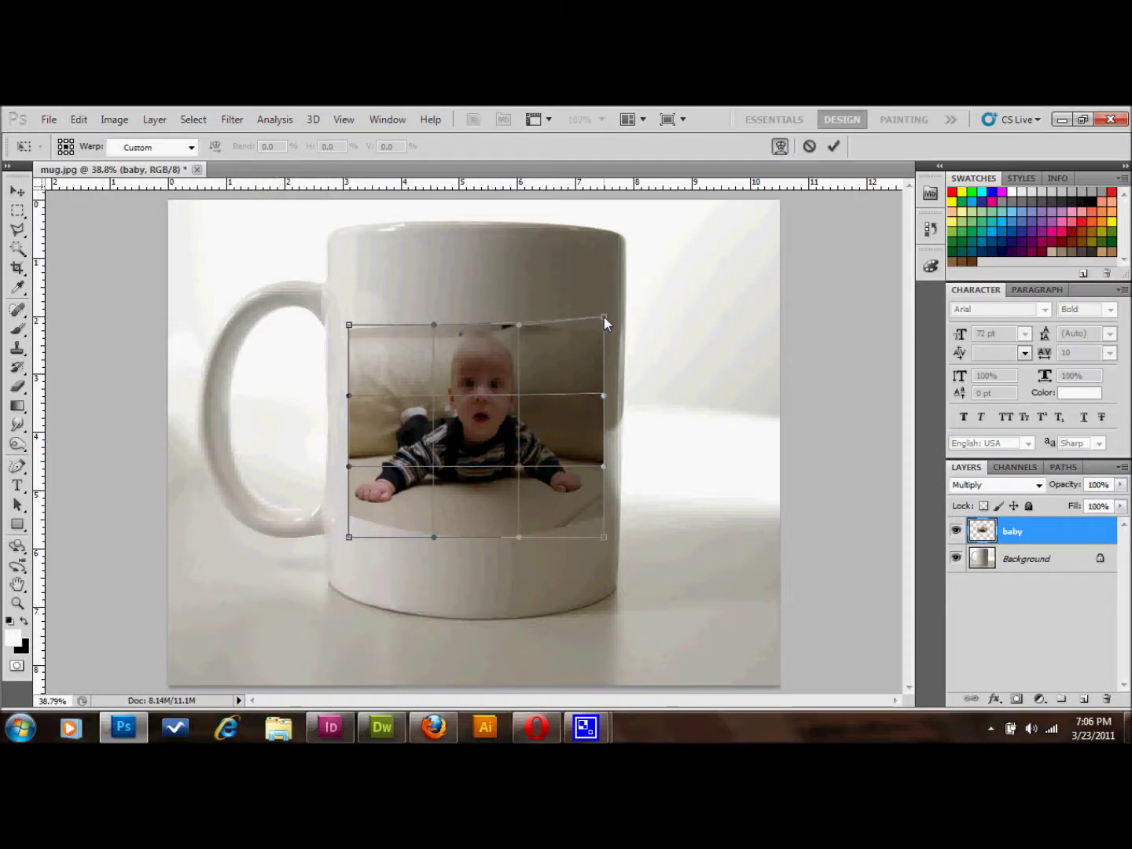
pyautogui.click(17, 191)
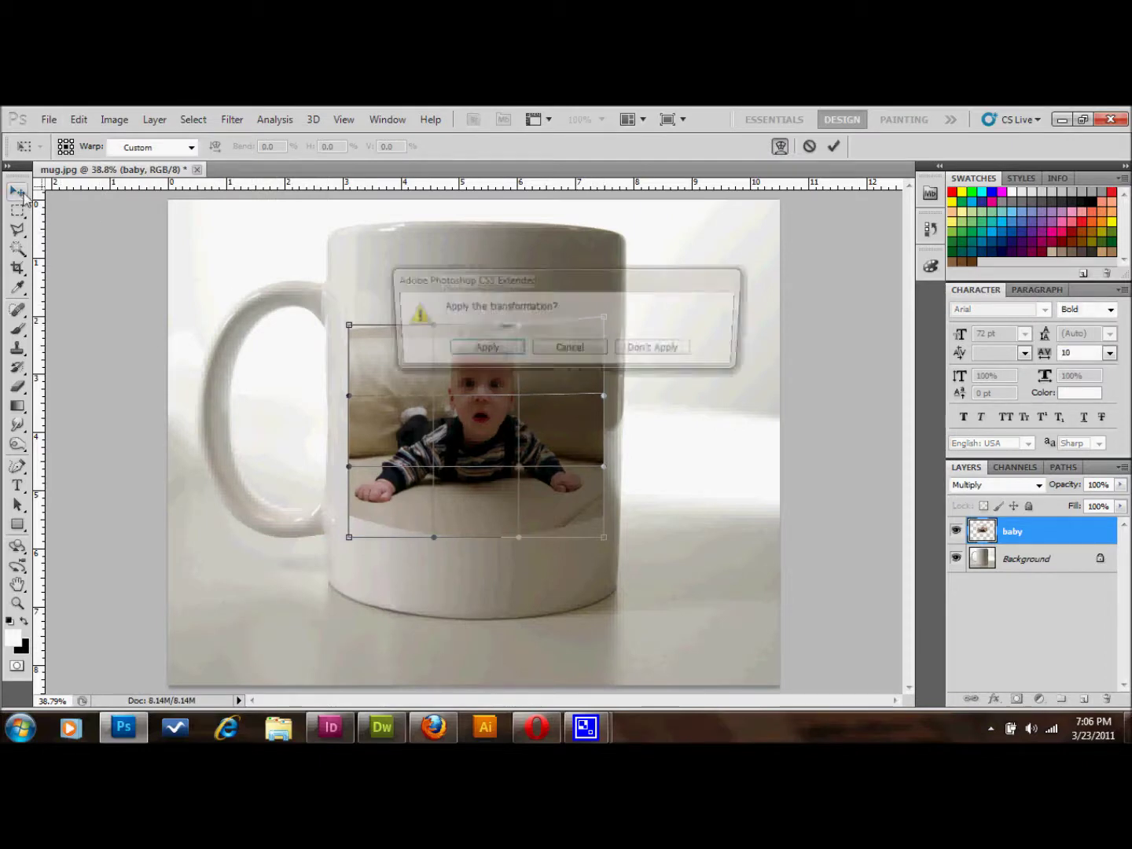
pyautogui.click(480, 351)
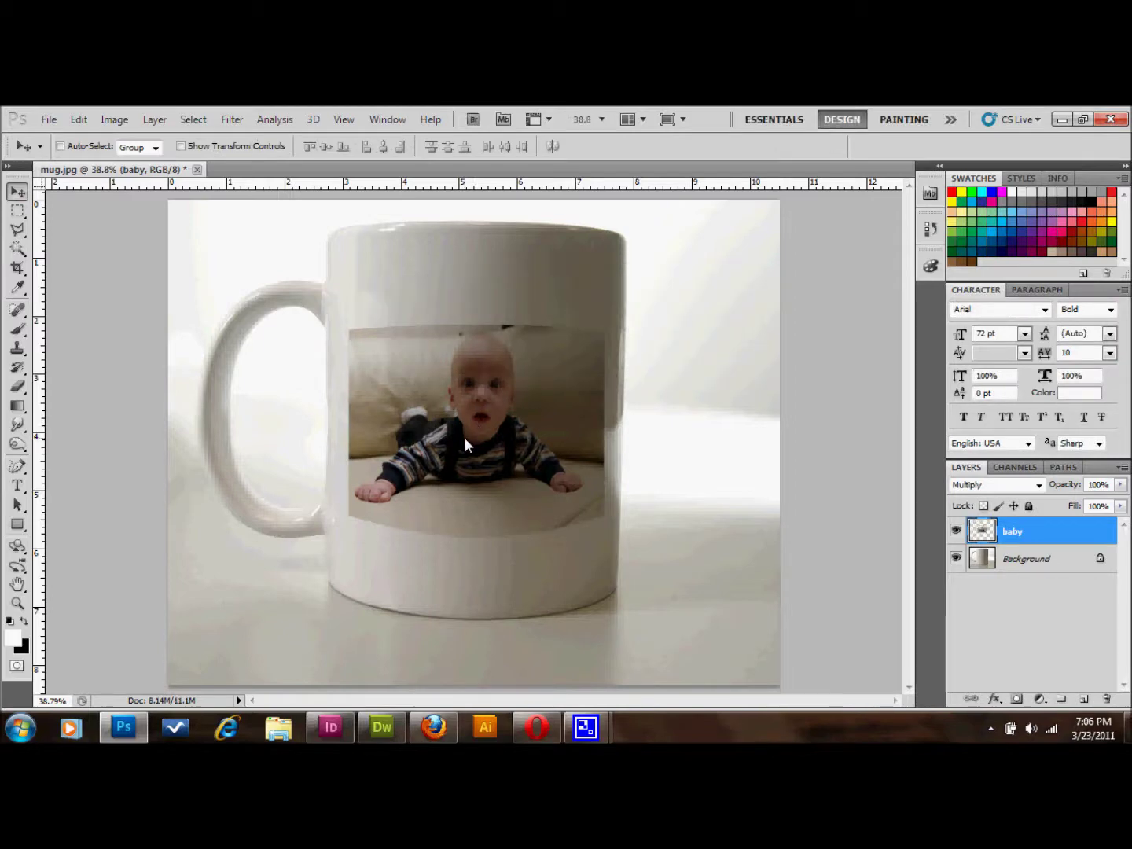
# Warp the baby layer with a smaller upward nudge of the photo's upper-right corner, and apply it
pyautogui.click(80, 118)
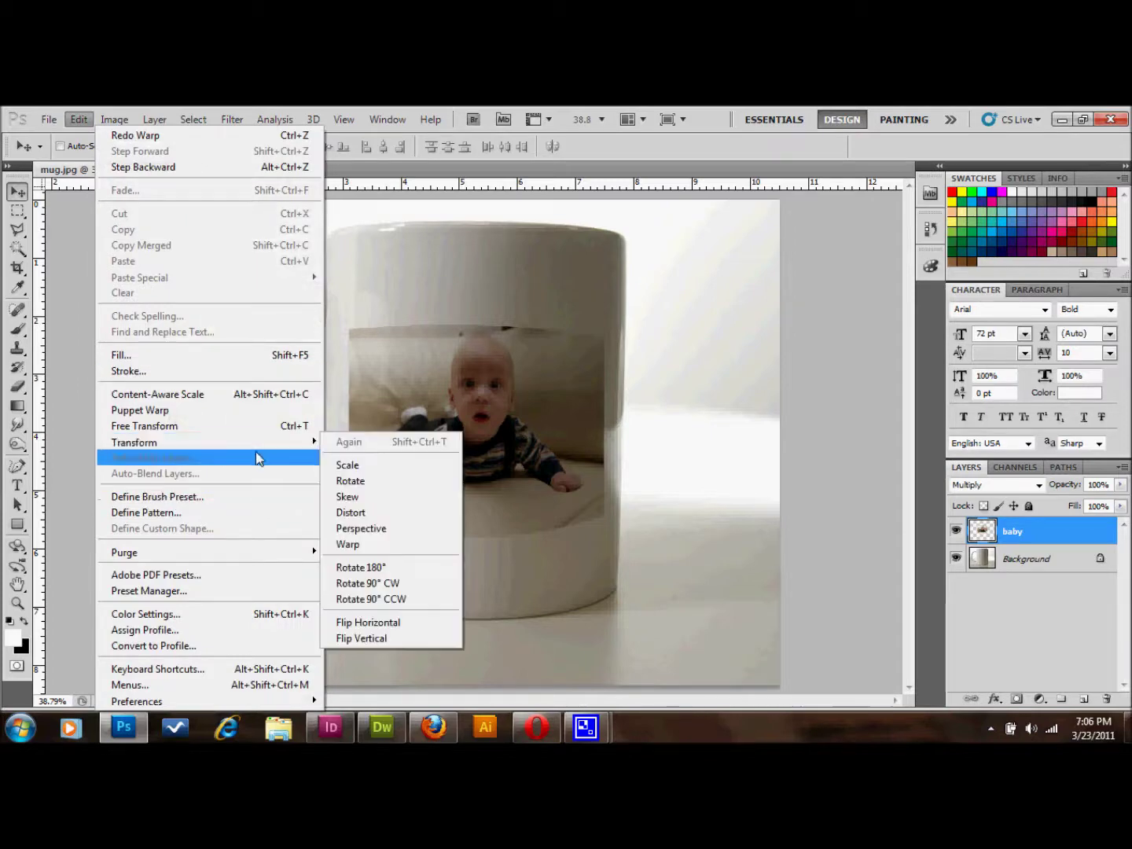
pyautogui.moveTo(308, 441)
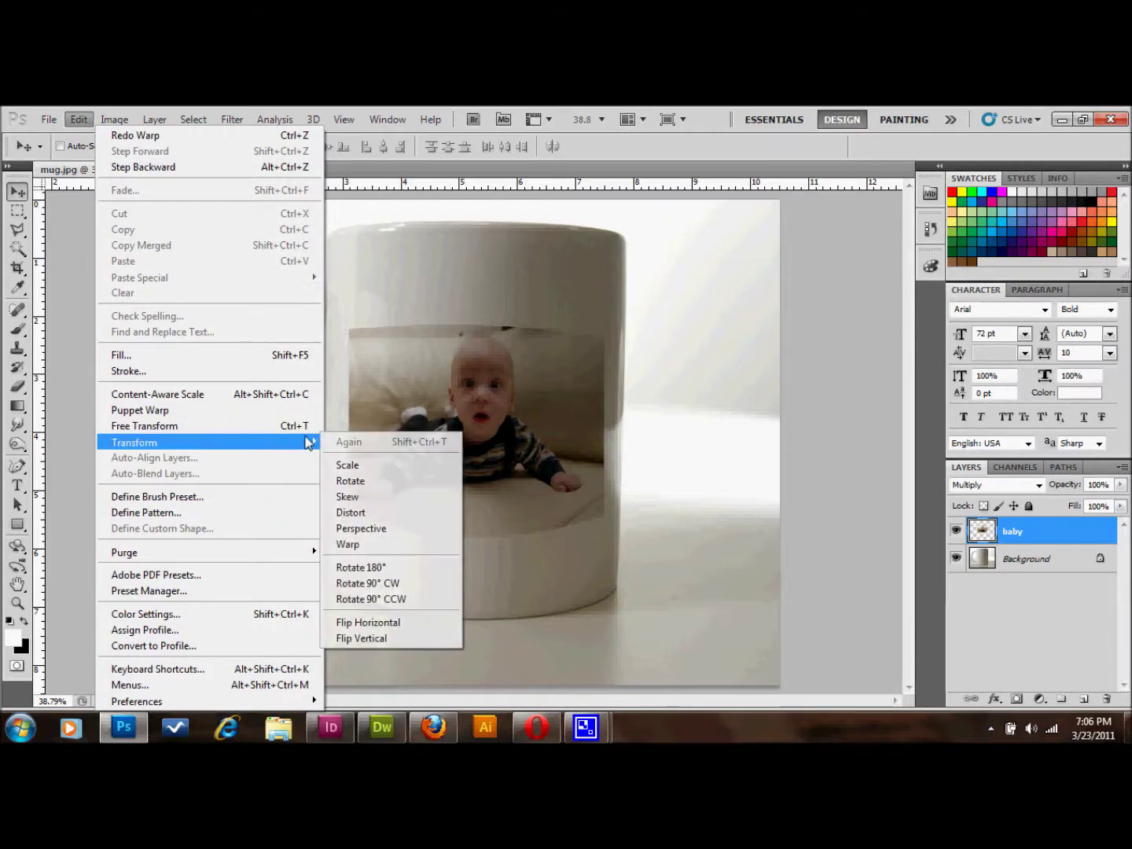
pyautogui.click(357, 543)
pyautogui.moveTo(605, 324); pyautogui.dragTo(605, 320)
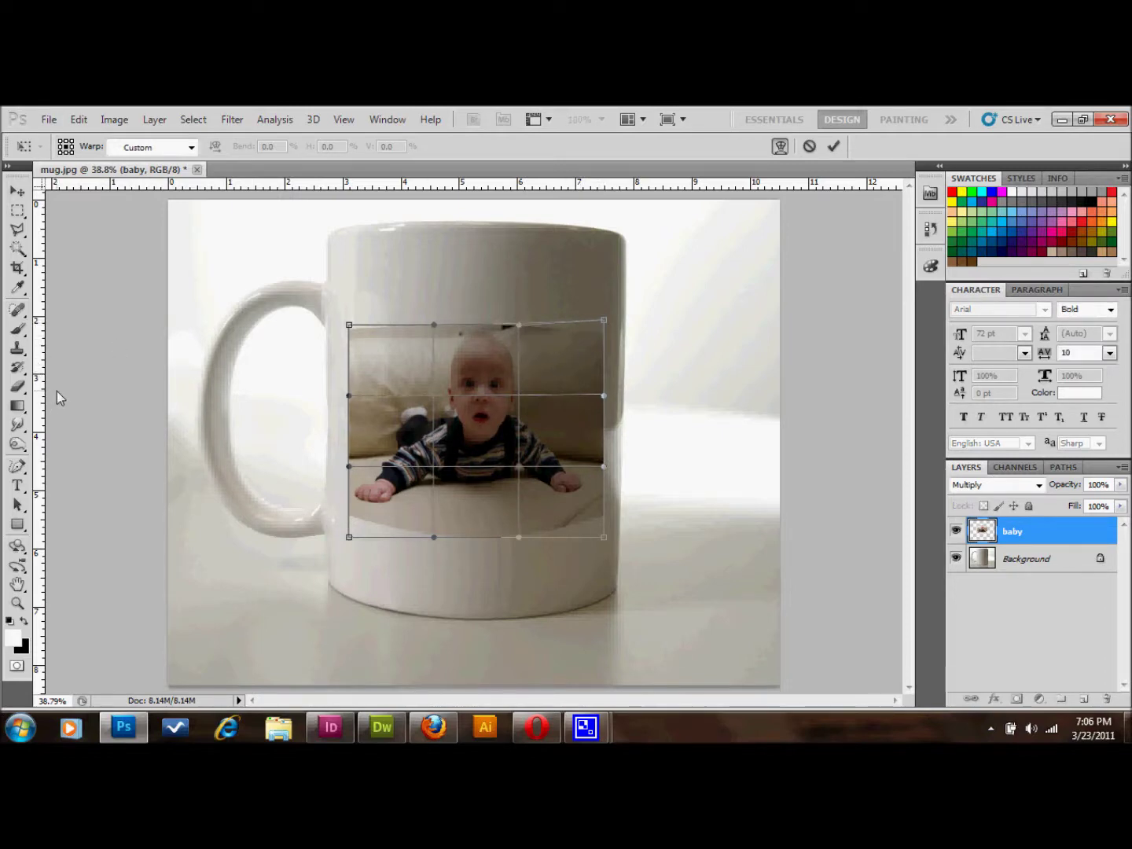
pyautogui.click(17, 191)
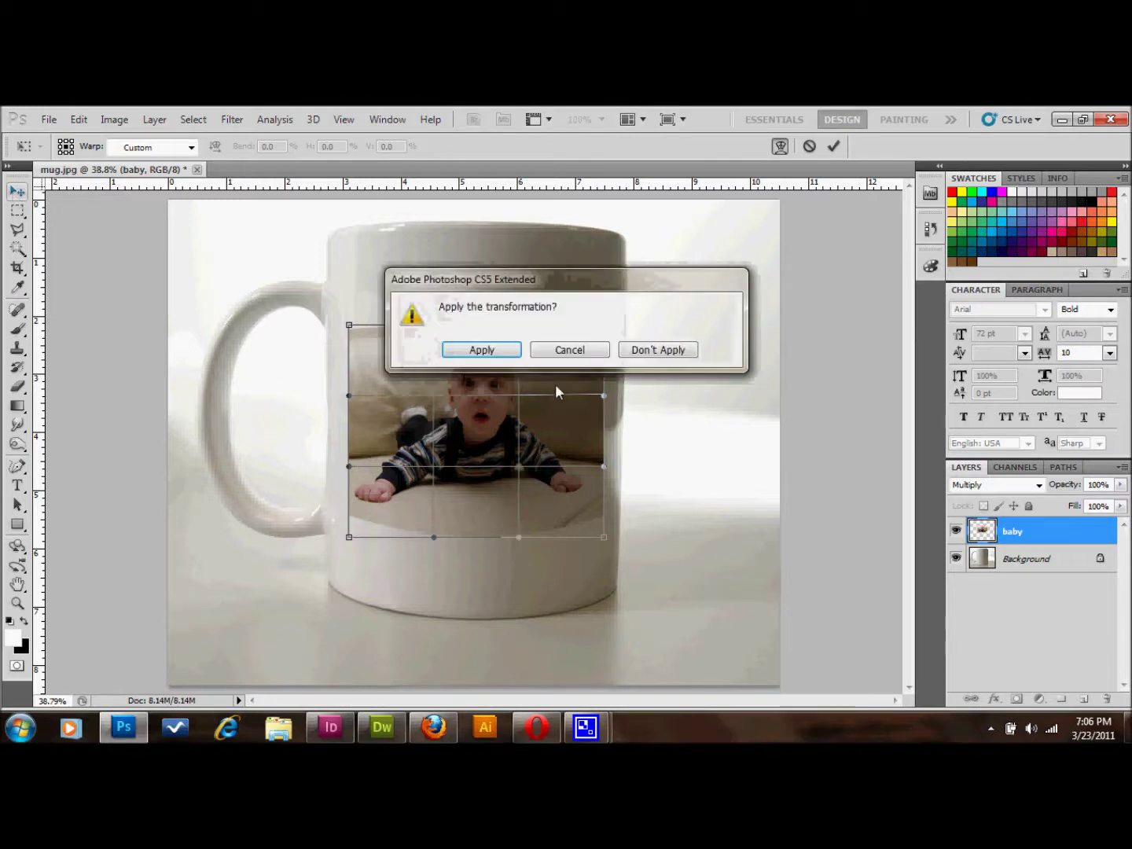
pyautogui.click(487, 352)
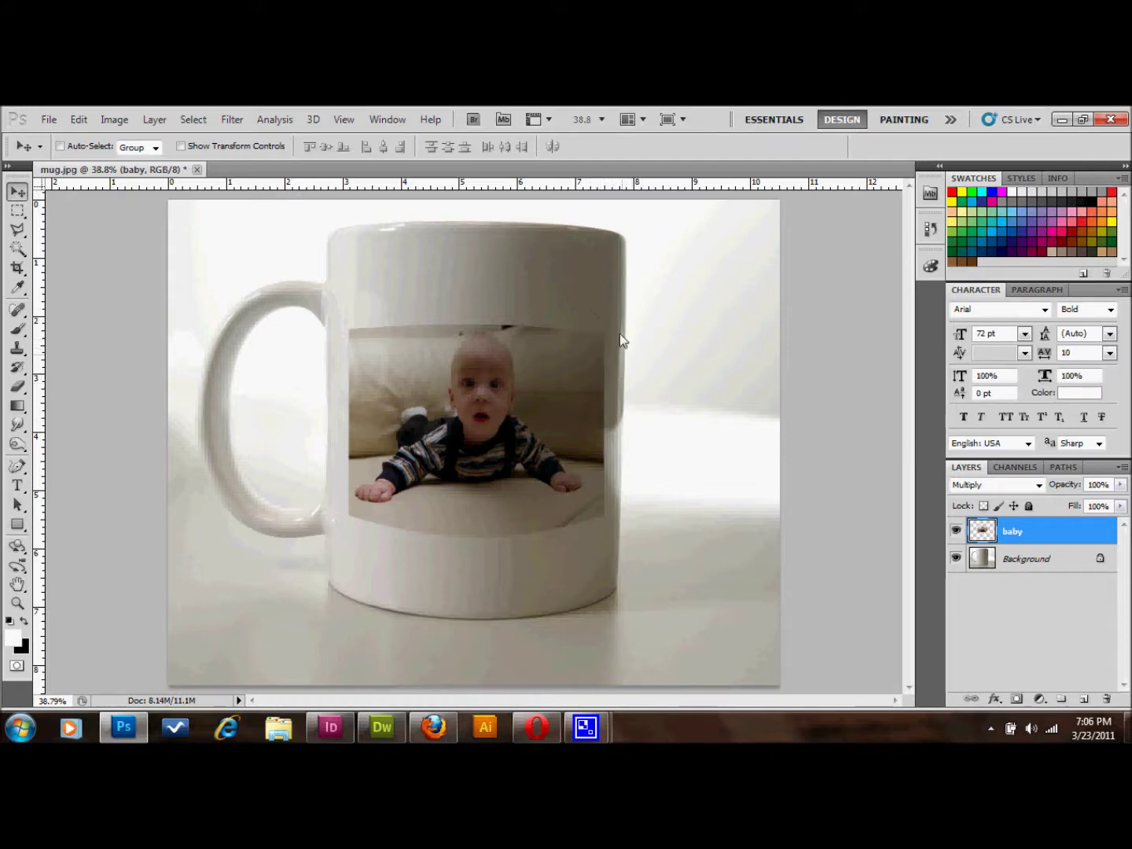
# Warp the photo's lower-right corner and the lower handle of its right edge slightly inward to follow the mug's side, and apply it
pyautogui.click(78, 121)
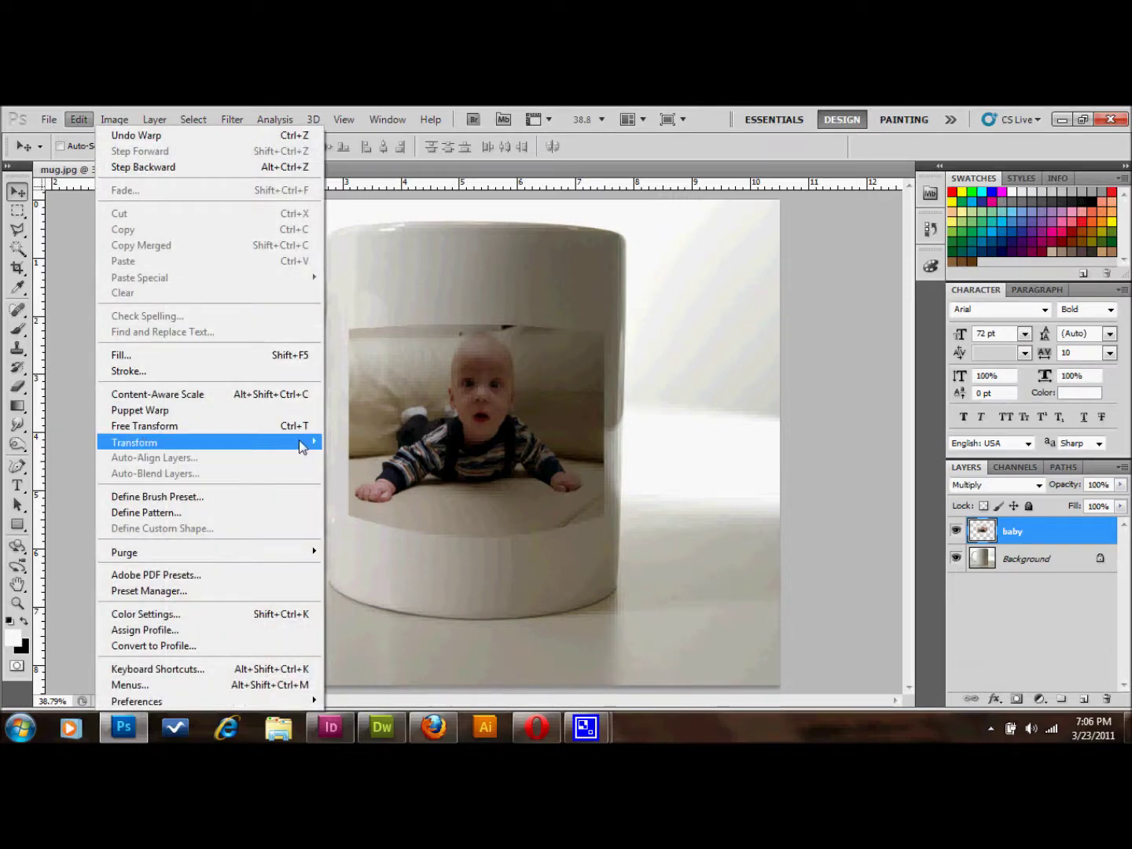
pyautogui.moveTo(300, 447)
pyautogui.click(361, 543)
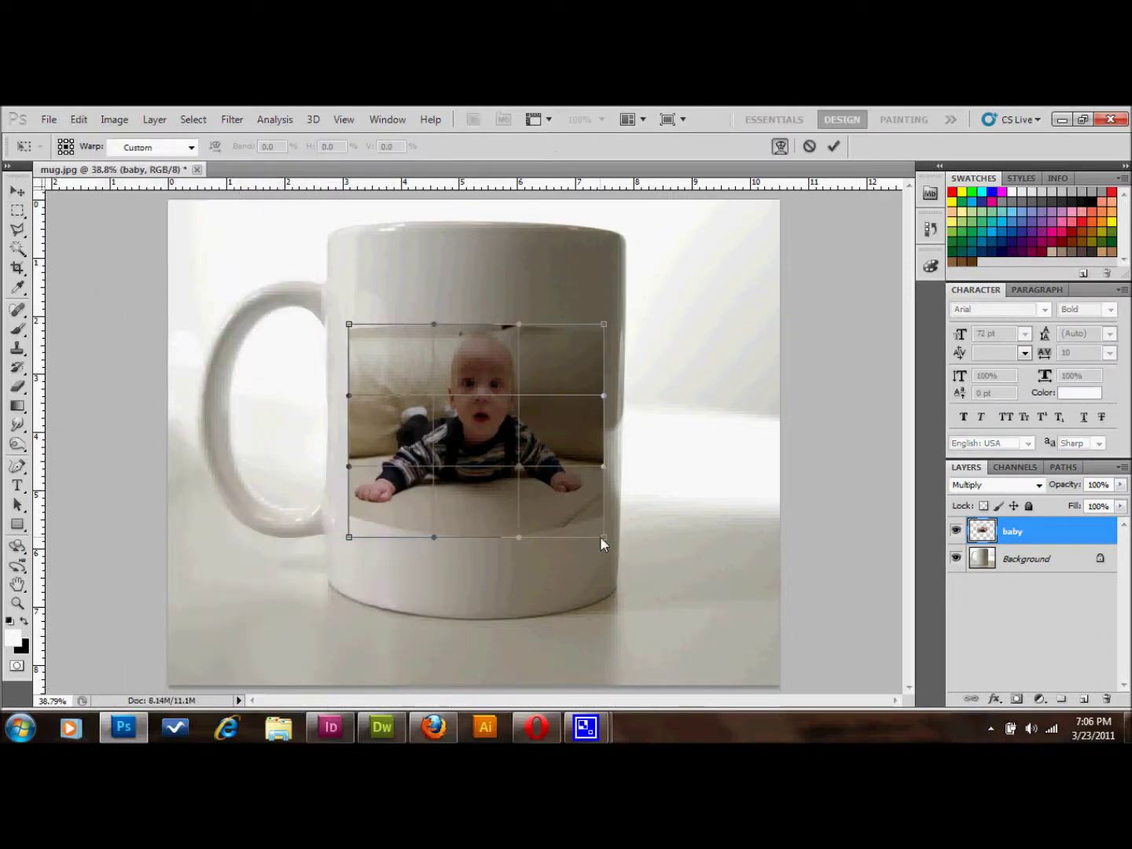
pyautogui.moveTo(603, 540); pyautogui.dragTo(599, 540)
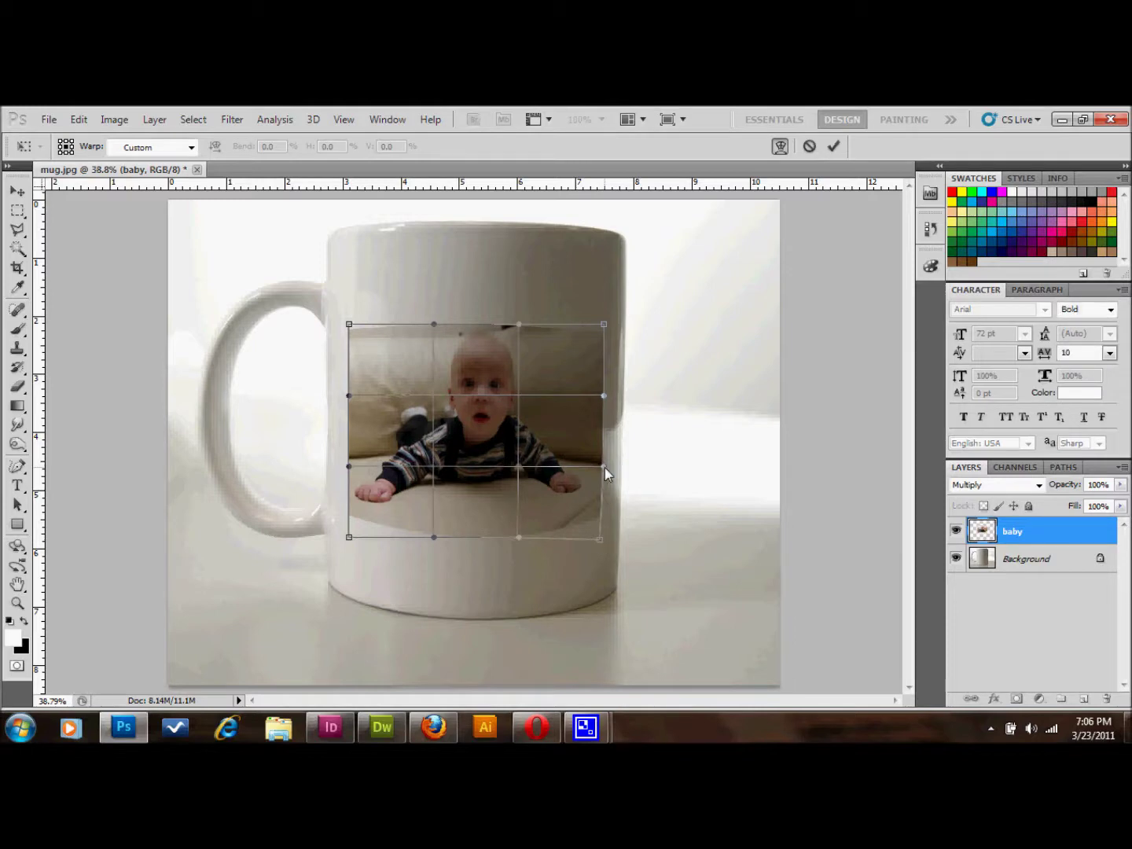
pyautogui.moveTo(602, 468); pyautogui.dragTo(599, 466)
pyautogui.click(16, 194)
pyautogui.click(493, 352)
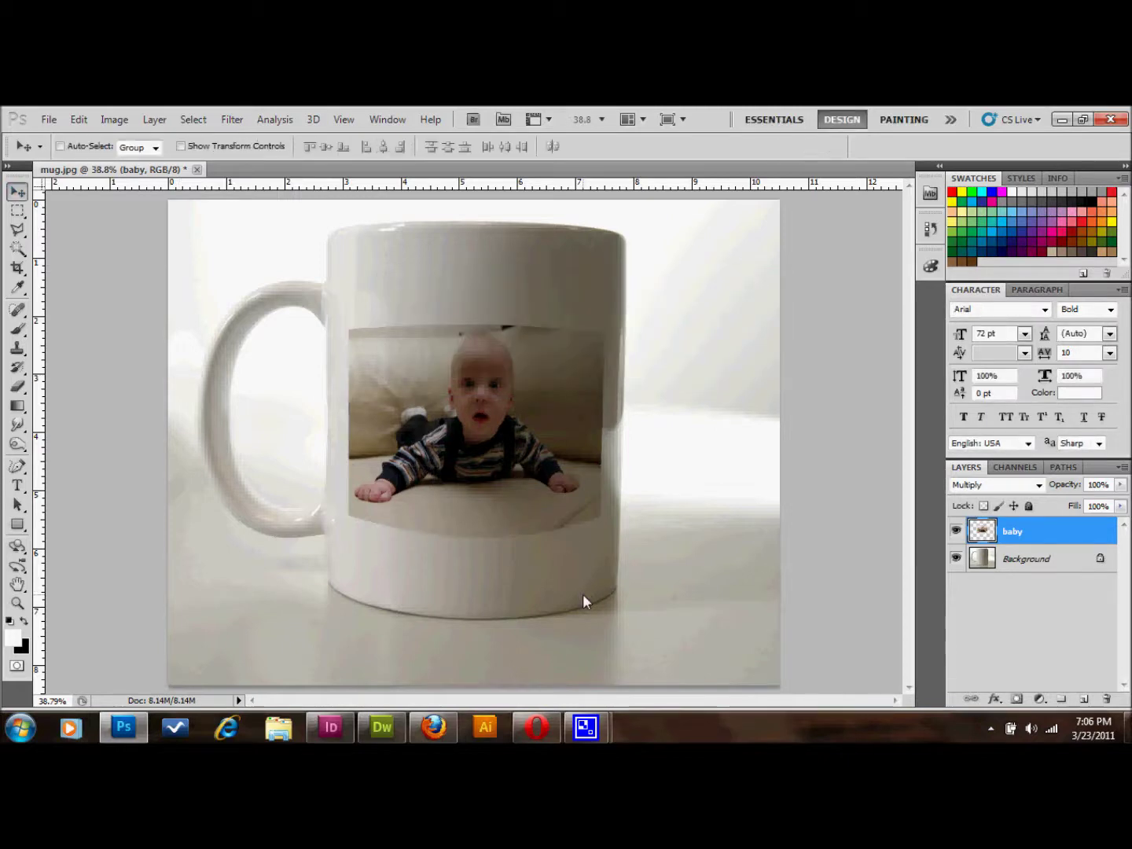